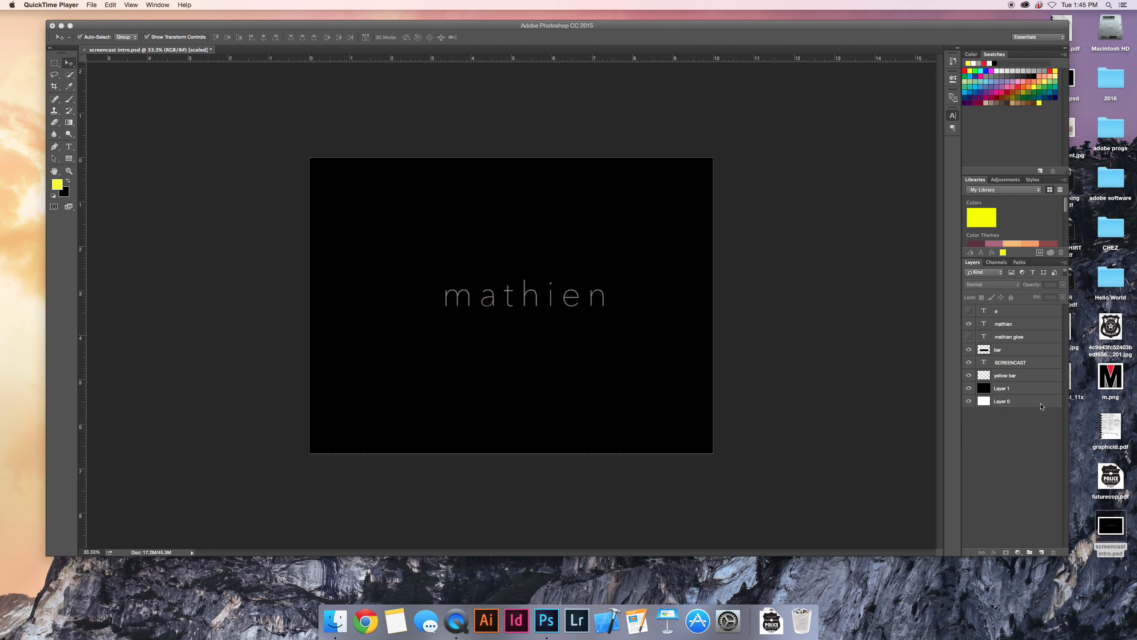
# Hide every layer above Layer 0, leaving only the white background showing.
pyautogui.click(965, 321)
pyautogui.moveTo(968, 349); pyautogui.dragTo(969, 362)
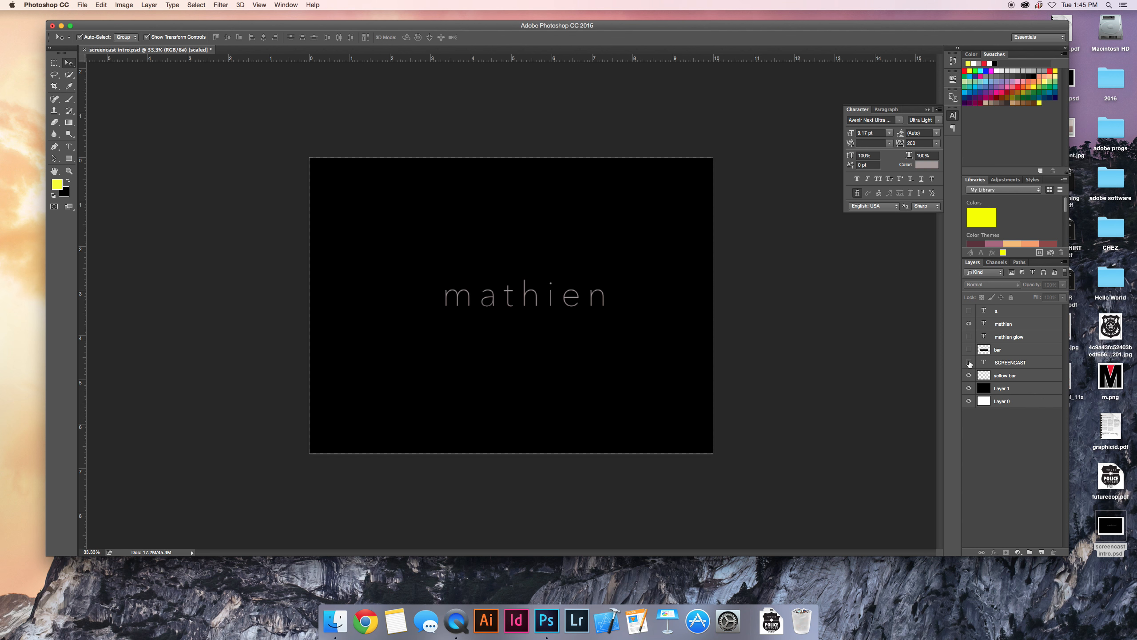
pyautogui.click(969, 375)
pyautogui.click(969, 387)
pyautogui.click(969, 324)
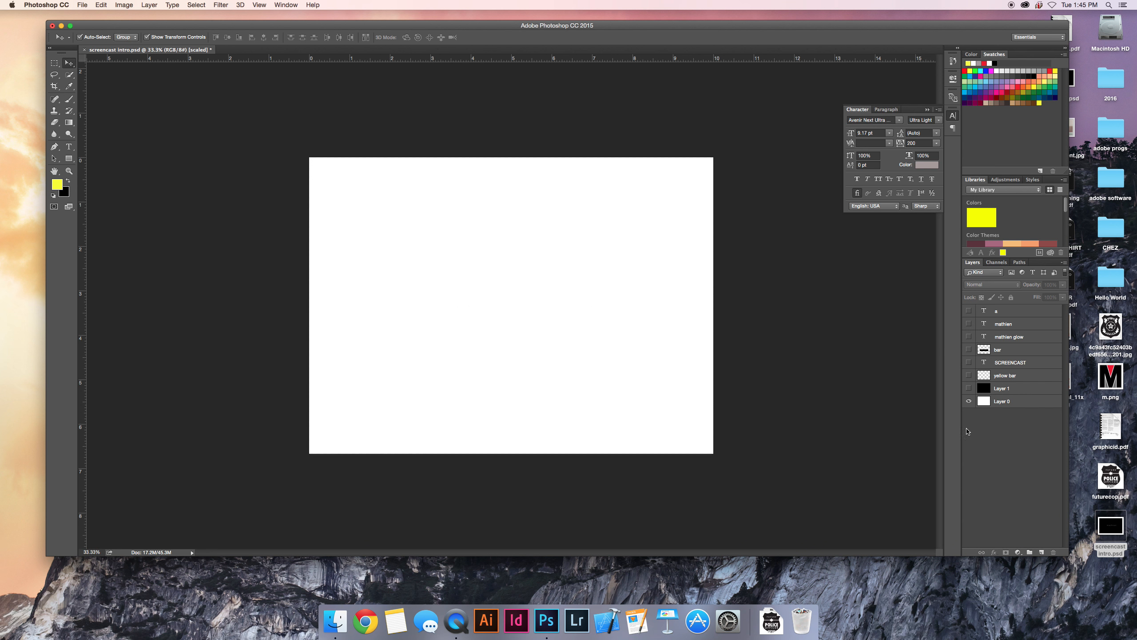
# Show the black Layer 1, the yellow bar and the SCREENCAST text layers one by one.
pyautogui.click(969, 388)
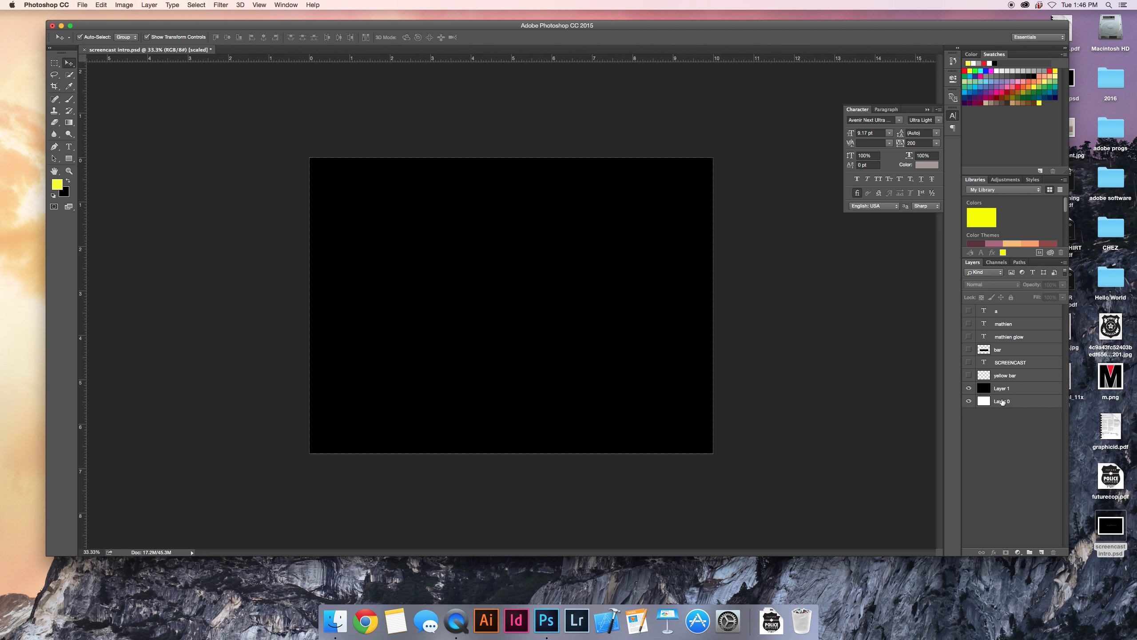
pyautogui.click(969, 388)
pyautogui.click(968, 387)
pyautogui.click(969, 375)
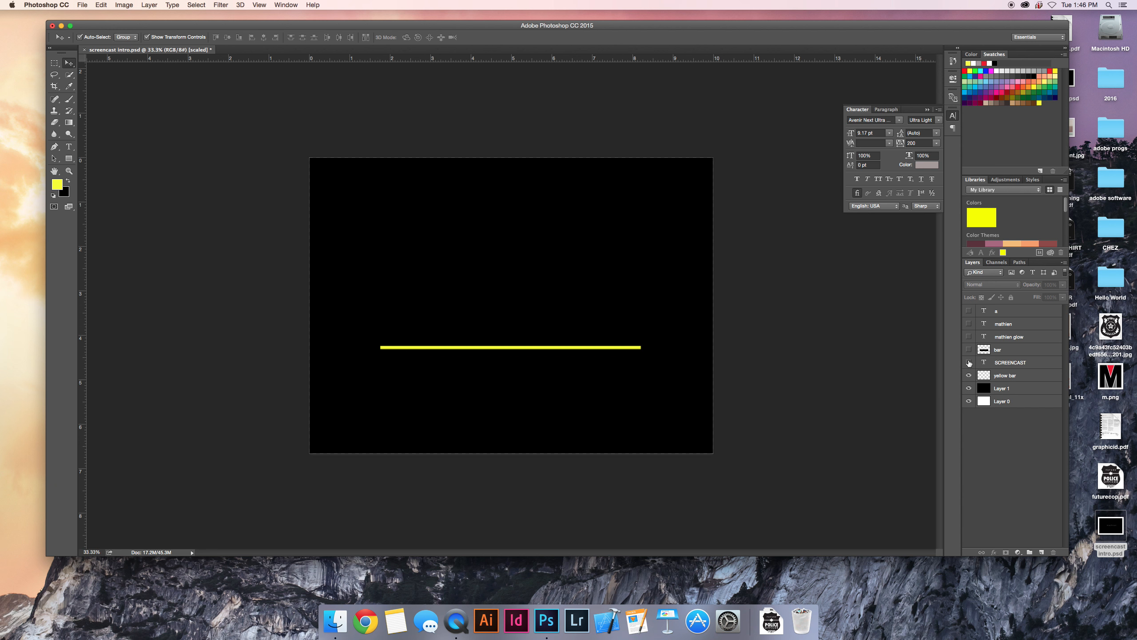
pyautogui.click(969, 363)
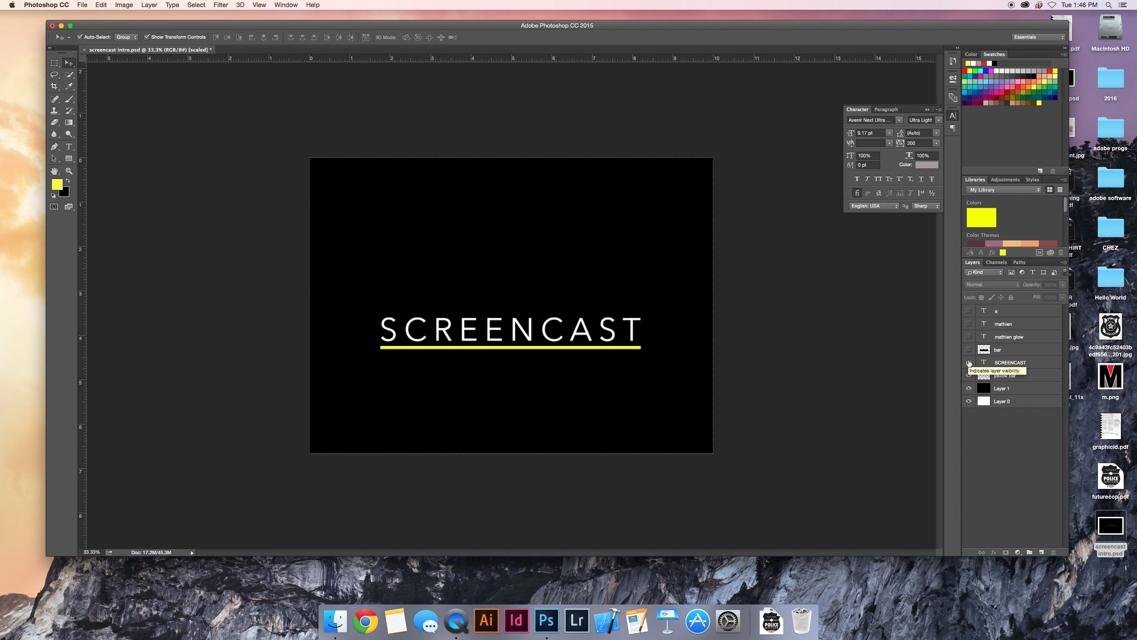
# Preview the glow version of the name text, hide it again, and show the thin name text and the "a" layer.
pyautogui.click(968, 336)
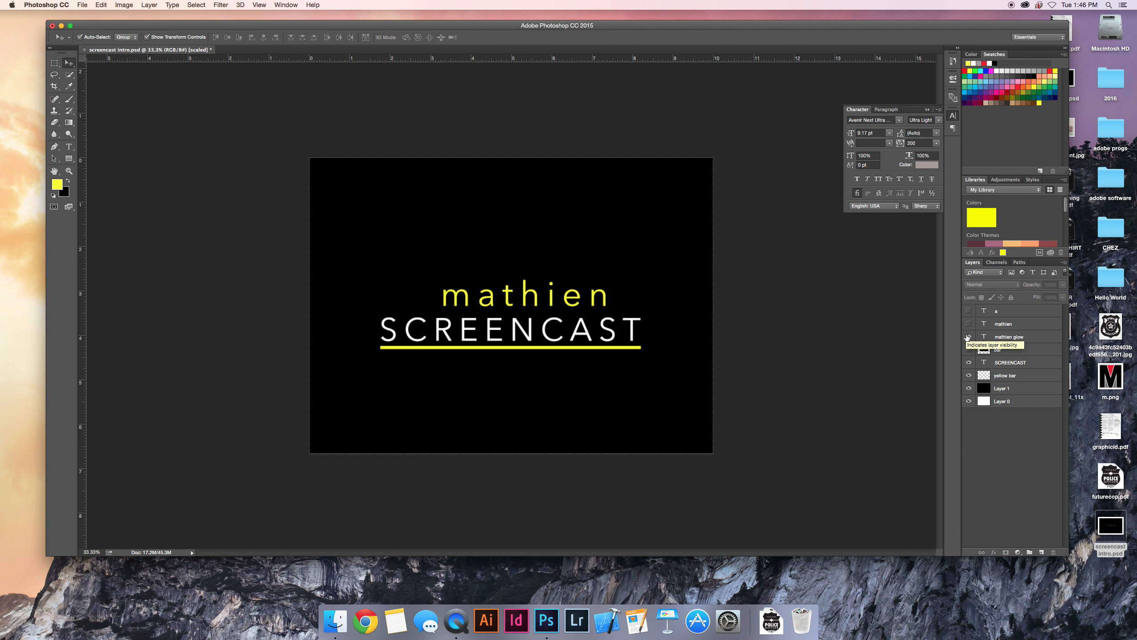
pyautogui.click(969, 336)
pyautogui.click(969, 323)
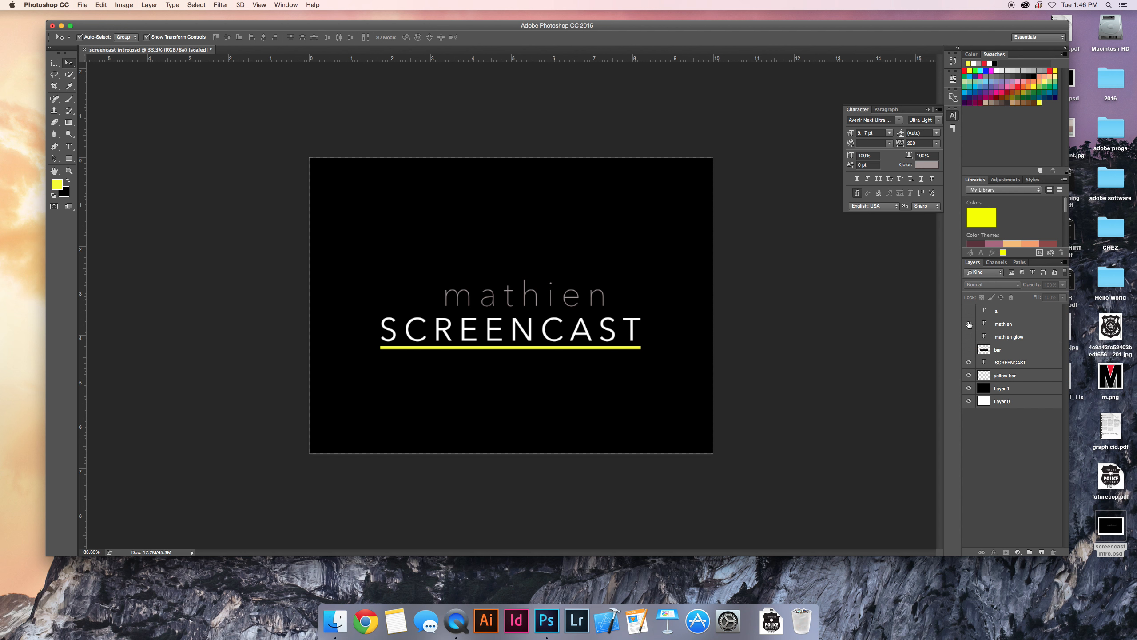
pyautogui.click(968, 311)
pyautogui.click(968, 312)
pyautogui.click(969, 311)
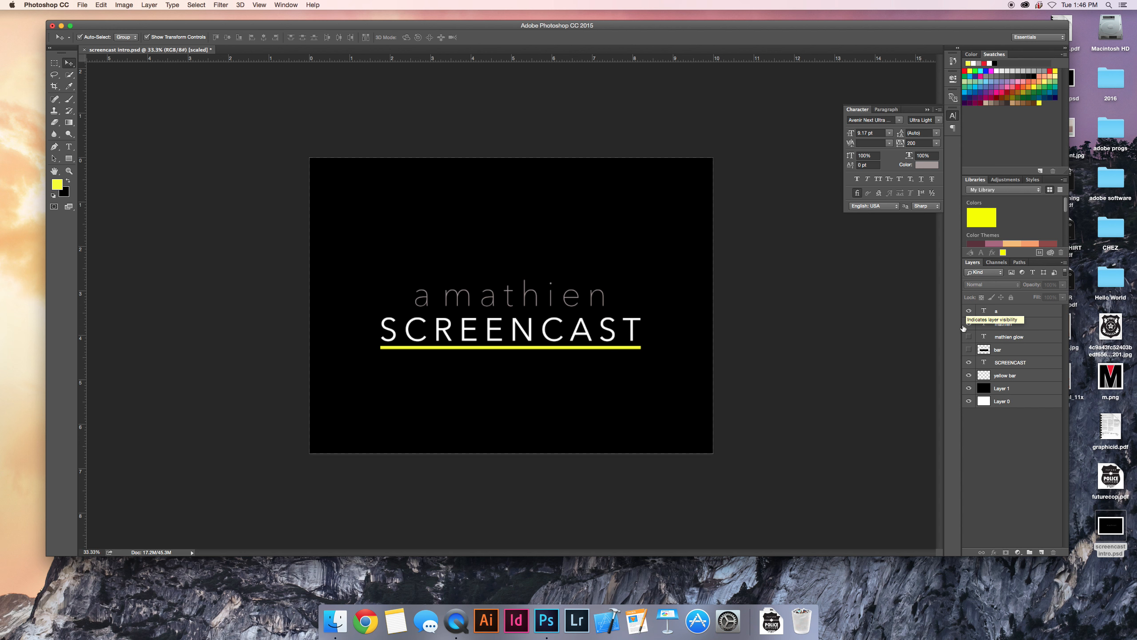
# Toggle the bar layer to check how it covers SCREENCAST and the underline, leave it shown, and hide the "a" layer.
pyautogui.click(969, 350)
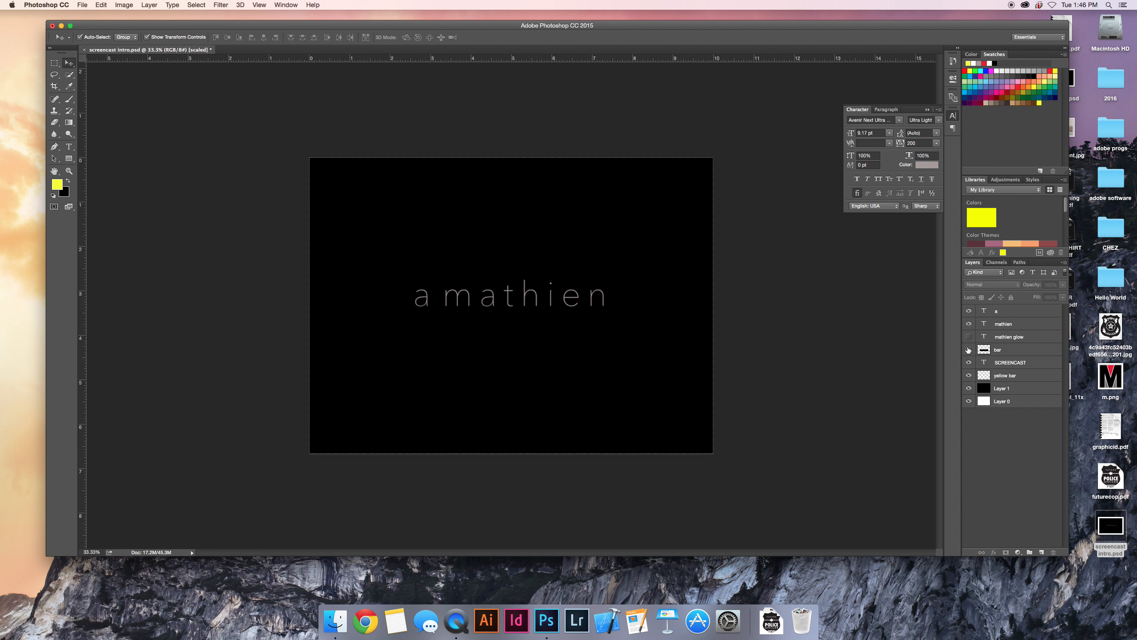
pyautogui.click(969, 350)
pyautogui.click(968, 350)
pyautogui.click(969, 350)
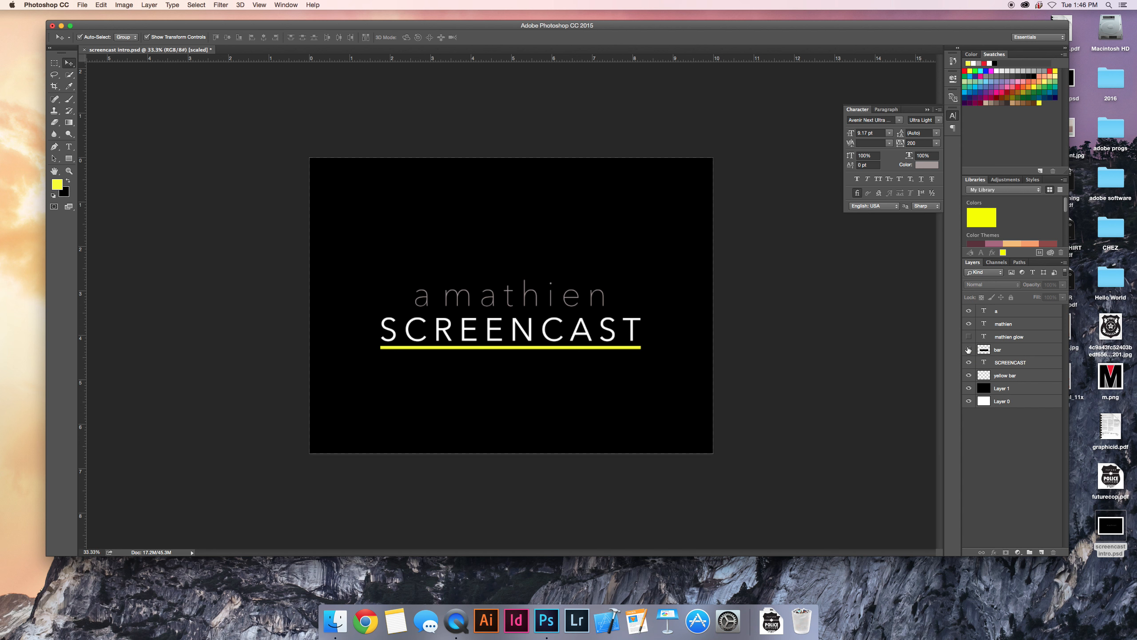
pyautogui.click(969, 350)
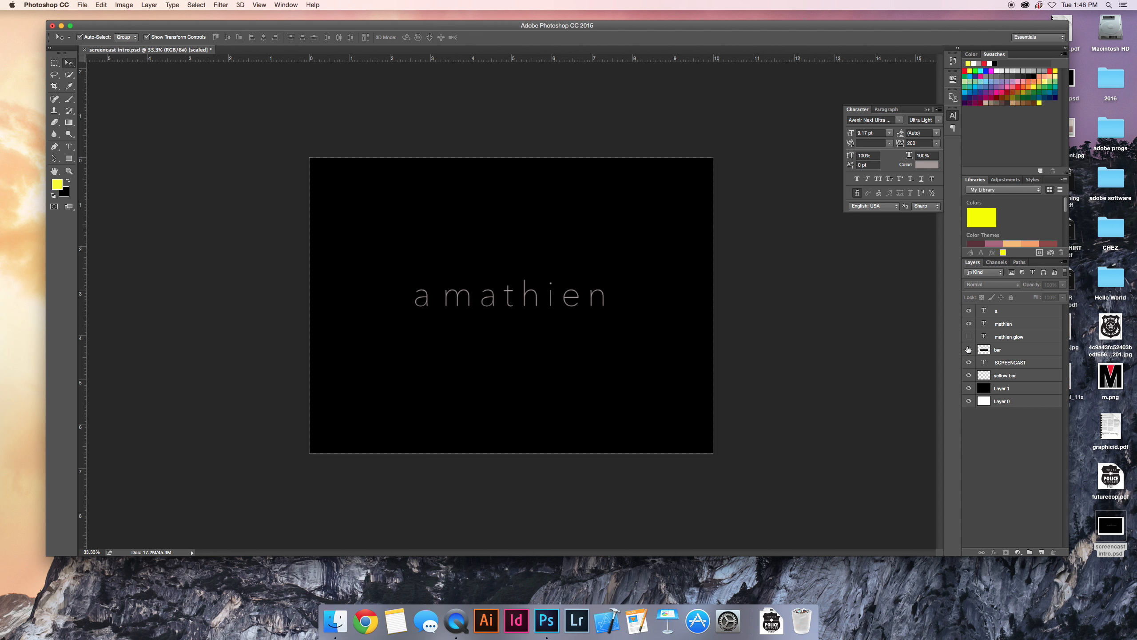
pyautogui.click(968, 310)
# Open the Timeline and convert it to a frame animation.
pyautogui.click(286, 5)
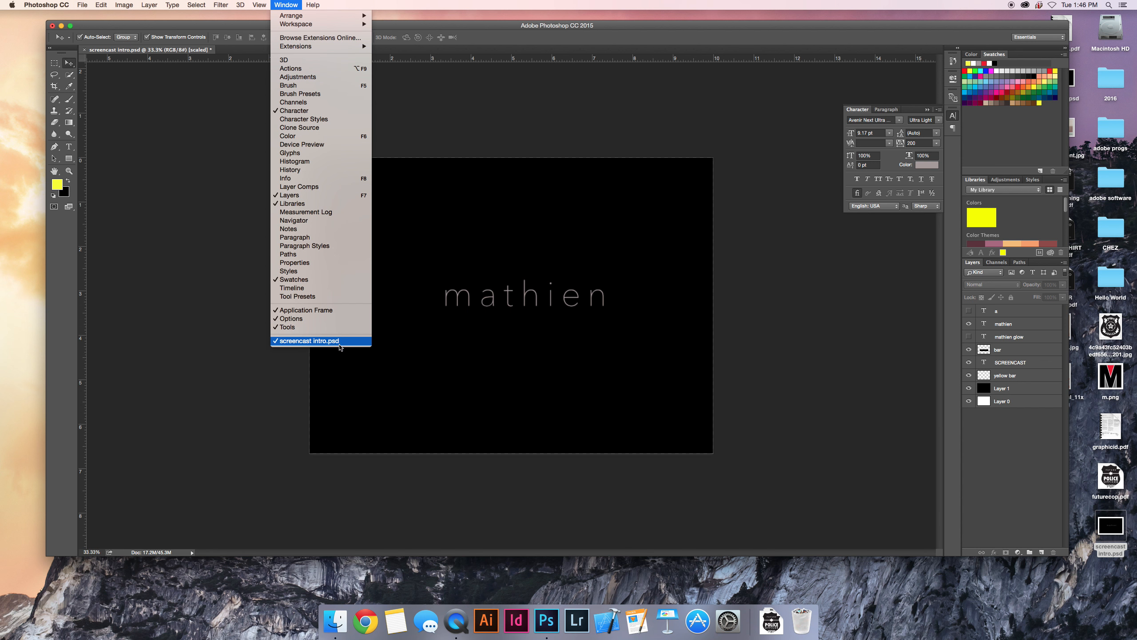
pyautogui.click(328, 290)
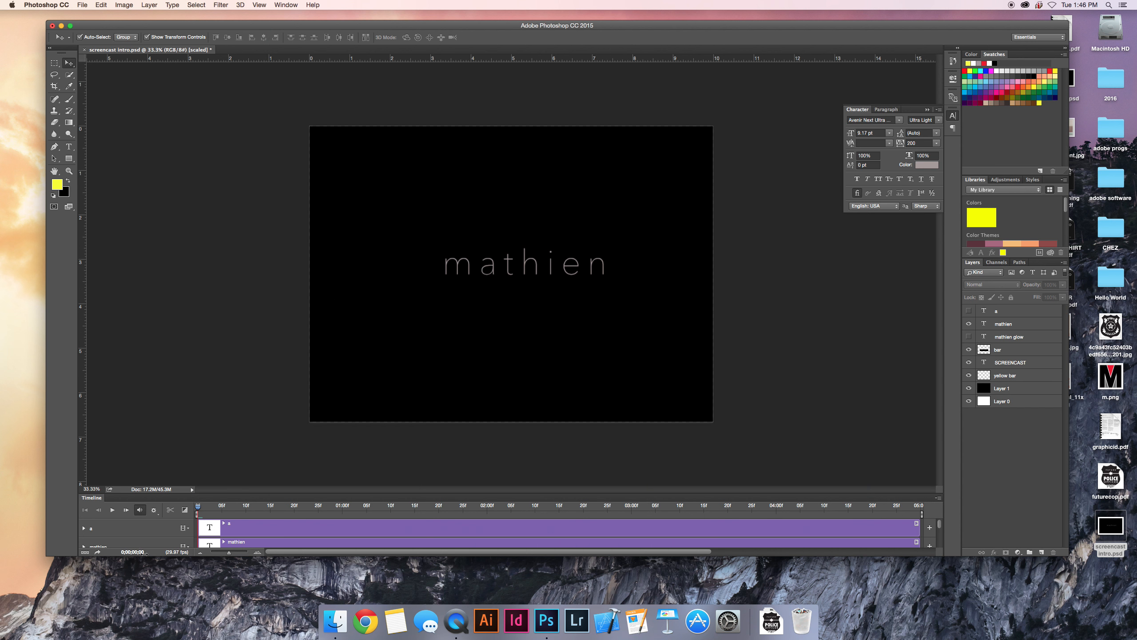
pyautogui.click(84, 552)
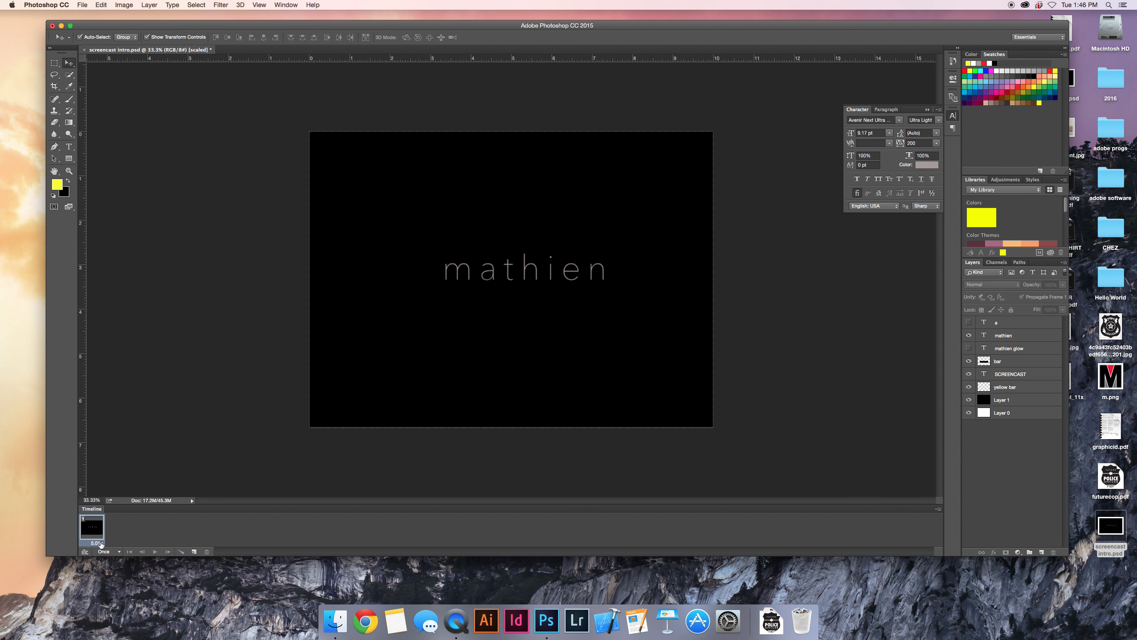
# Set the first frame's delay to No delay.
pyautogui.click(101, 544)
pyautogui.click(161, 541)
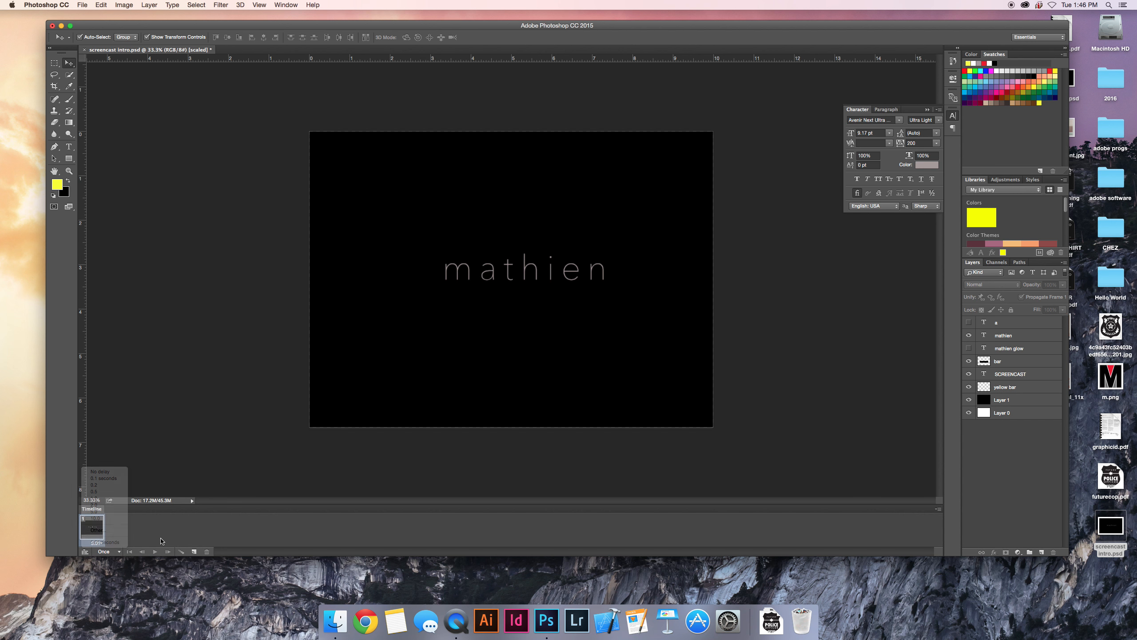
pyautogui.click(100, 543)
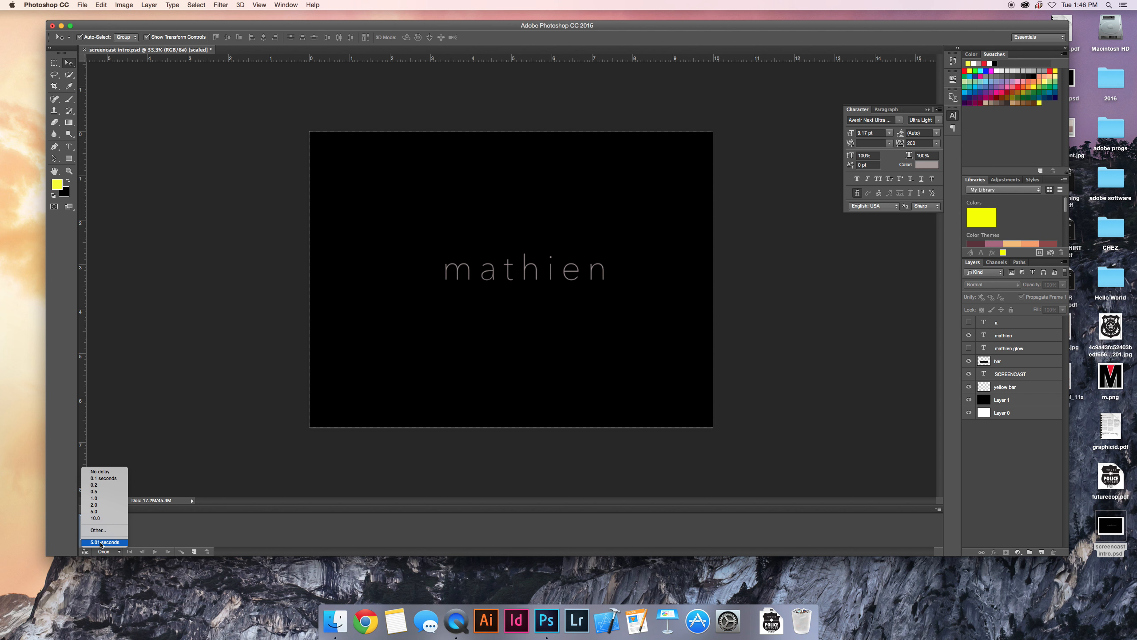
pyautogui.click(106, 474)
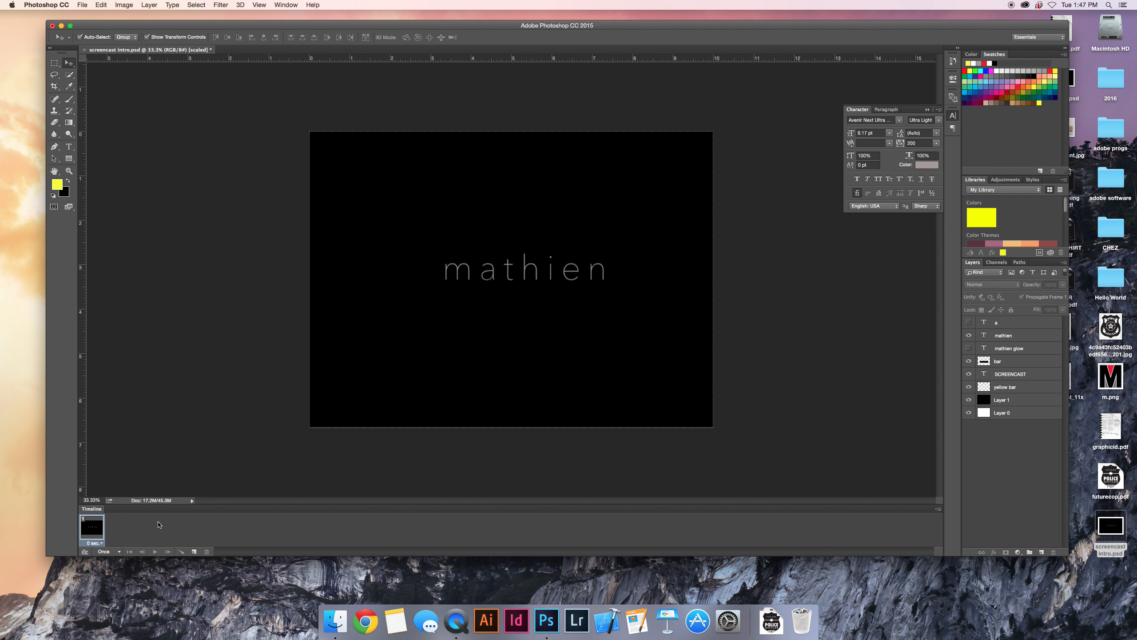
# Duplicate the first frame and move the bar layer down in the new frame to just below the SCREENCAST text.
pyautogui.click(194, 552)
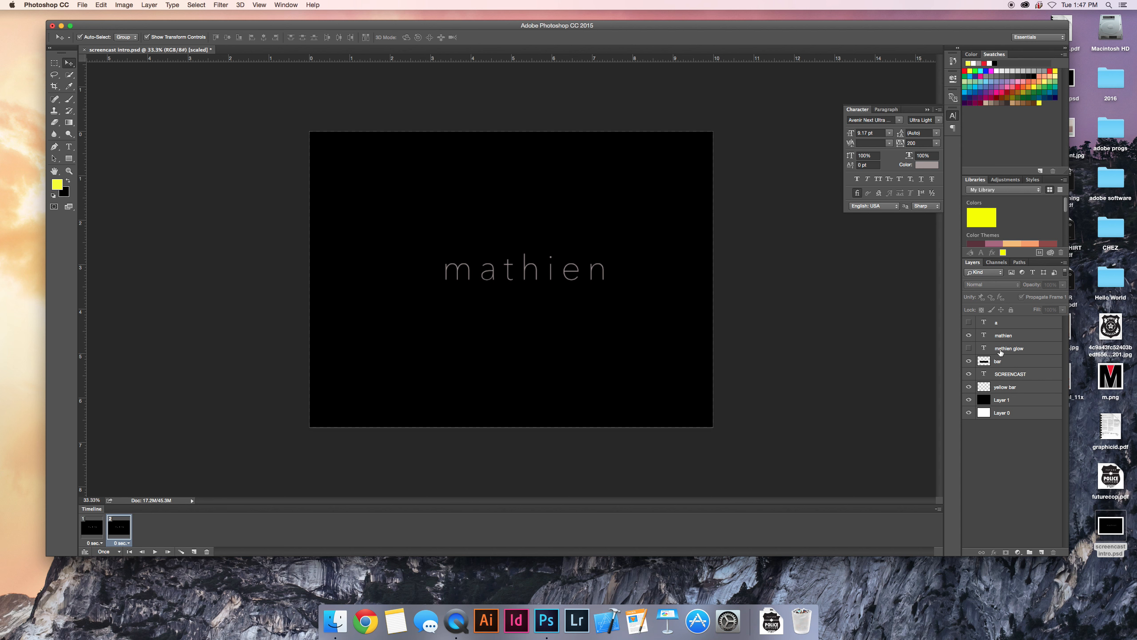
pyautogui.click(1036, 375)
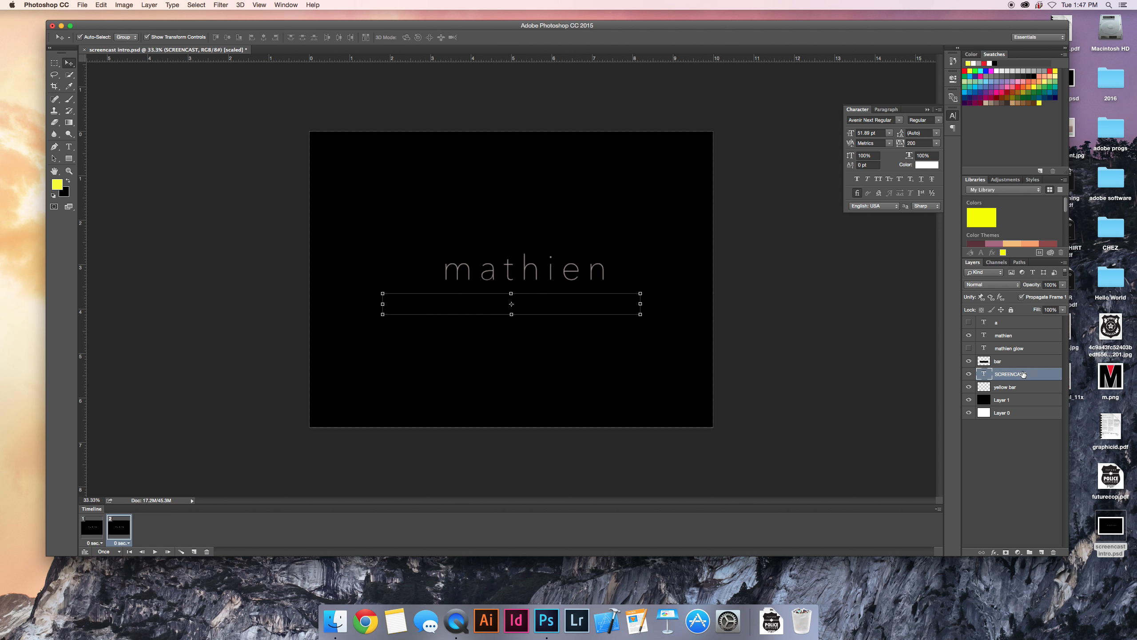
pyautogui.click(1025, 361)
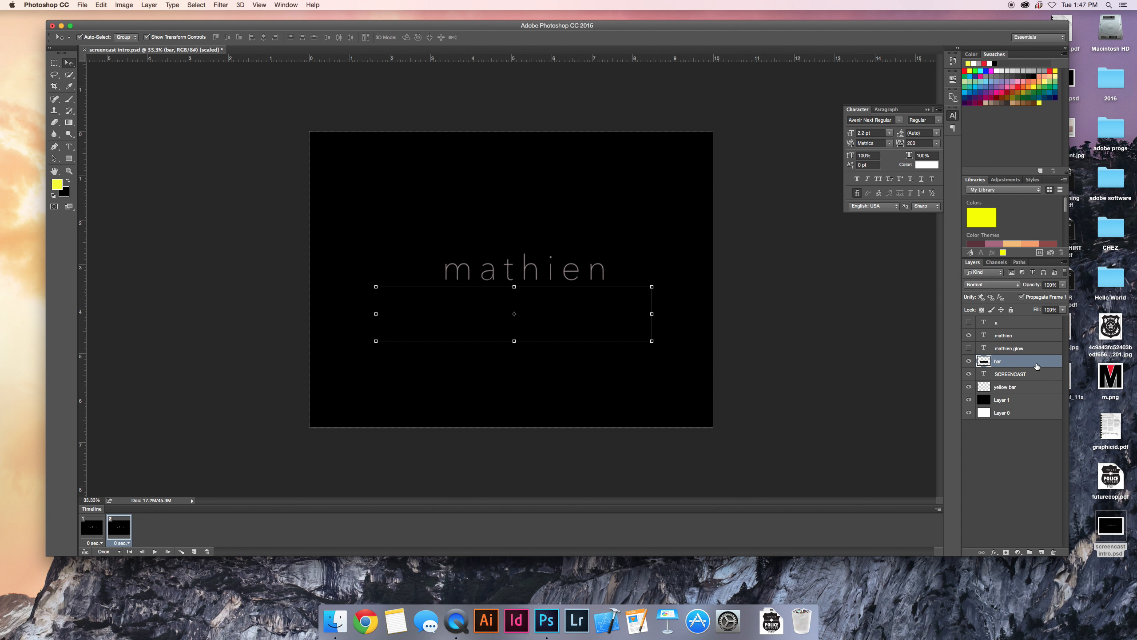
pyautogui.moveTo(598, 319); pyautogui.dragTo(598, 353)
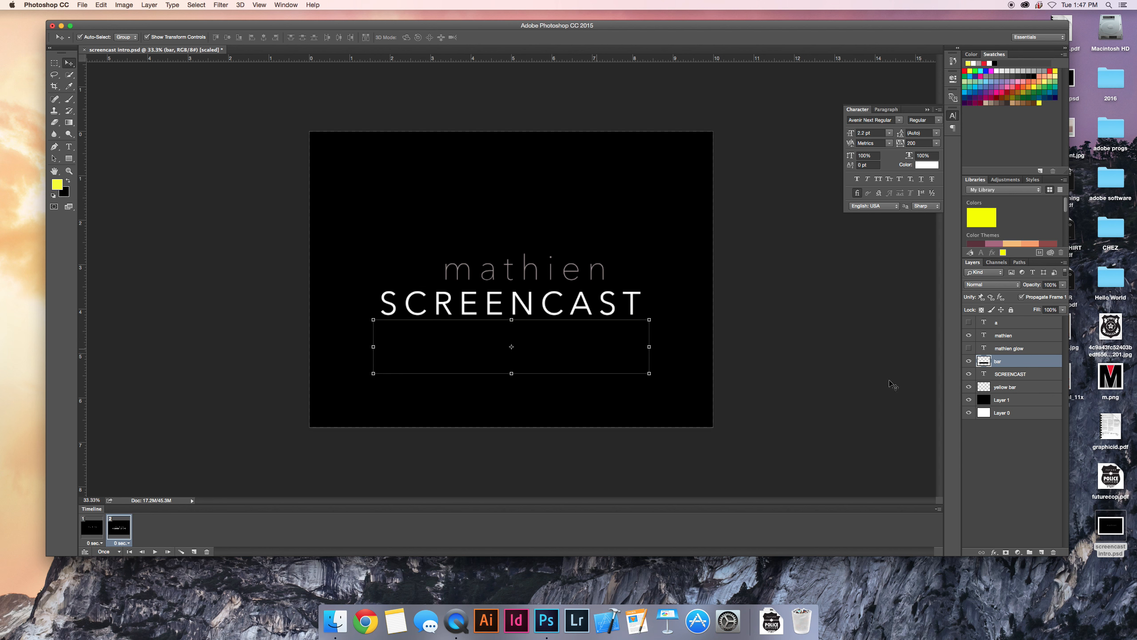
# Switch back and forth between frames 1 and 2 to compare the bar's position.
pyautogui.click(93, 537)
pyautogui.click(119, 534)
pyautogui.click(93, 532)
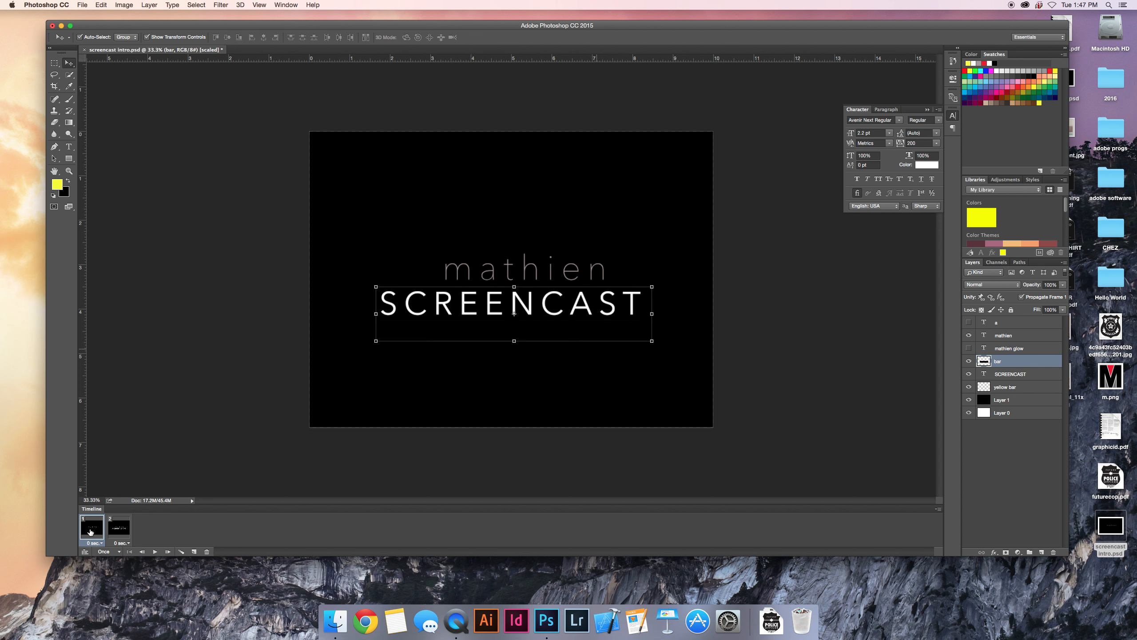
pyautogui.click(119, 532)
pyautogui.click(97, 533)
pyautogui.click(120, 533)
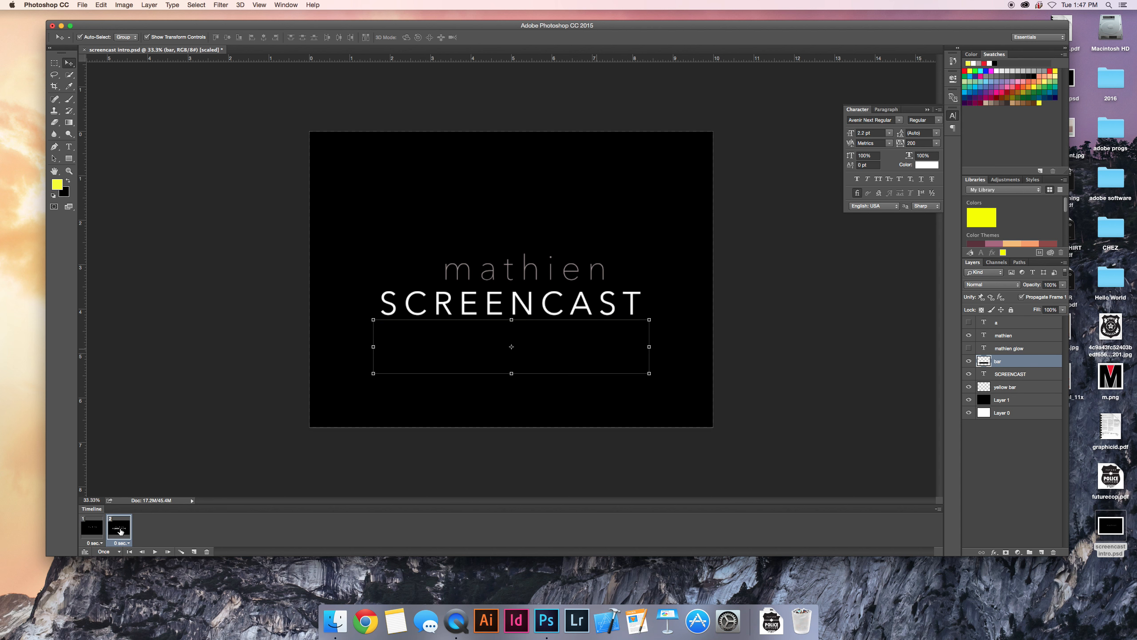
pyautogui.click(99, 532)
pyautogui.click(122, 531)
# Tween frames 1 and 2 with 15 added frames for all layers, and play the animation from the start.
pyautogui.click(1014, 416)
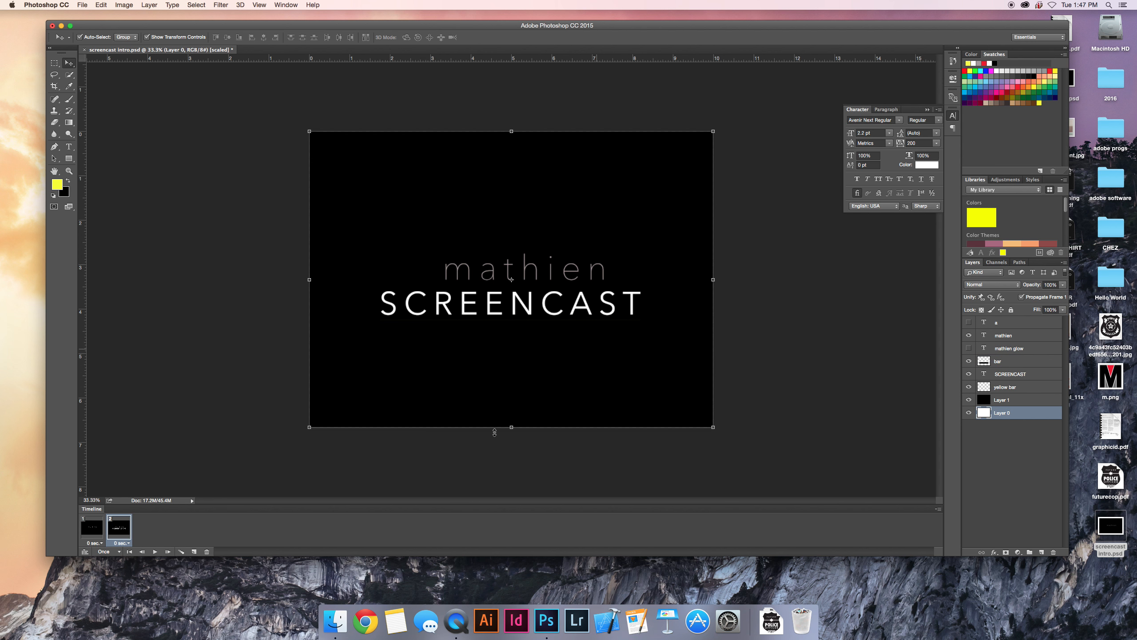
pyautogui.click(97, 531)
pyautogui.click(181, 552)
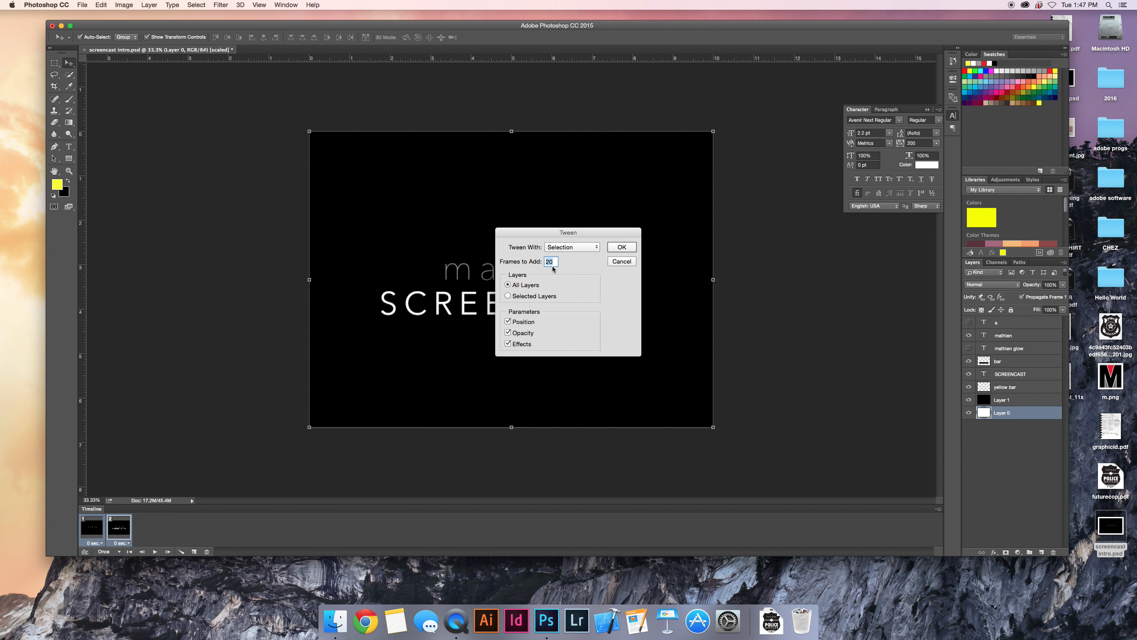
pyautogui.write('15')
pyautogui.click(622, 247)
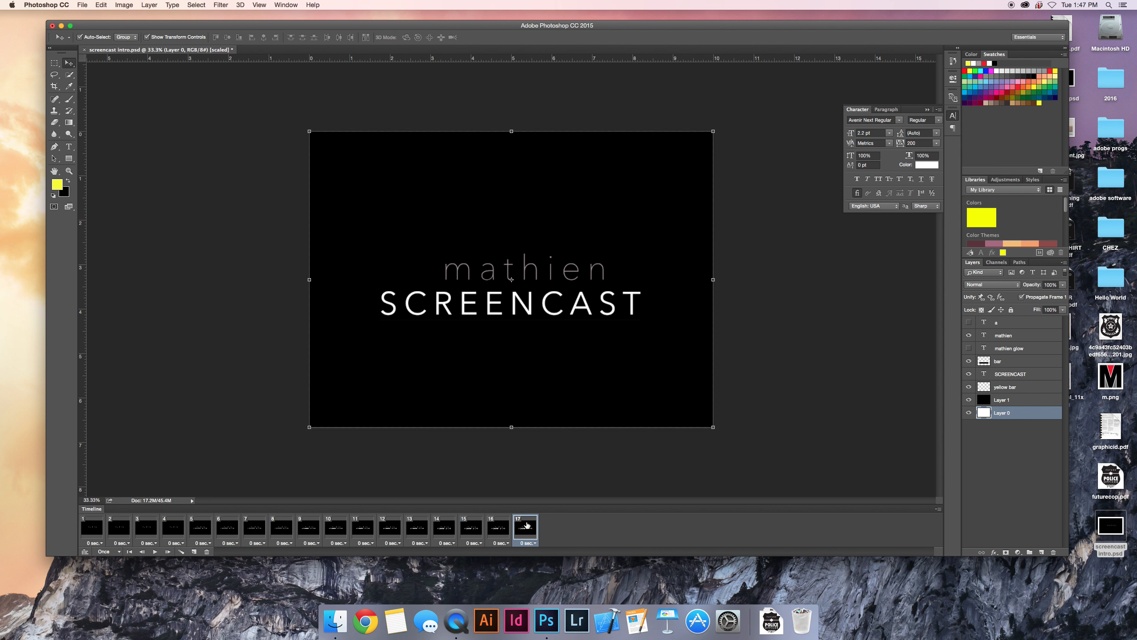
pyautogui.click(131, 552)
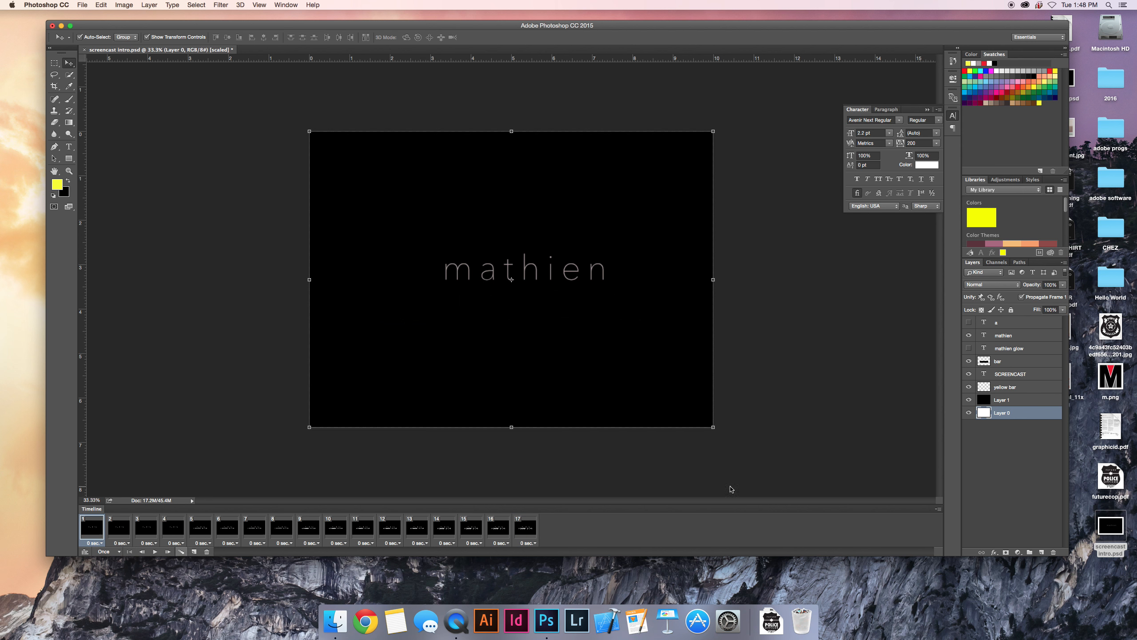
pyautogui.click(156, 552)
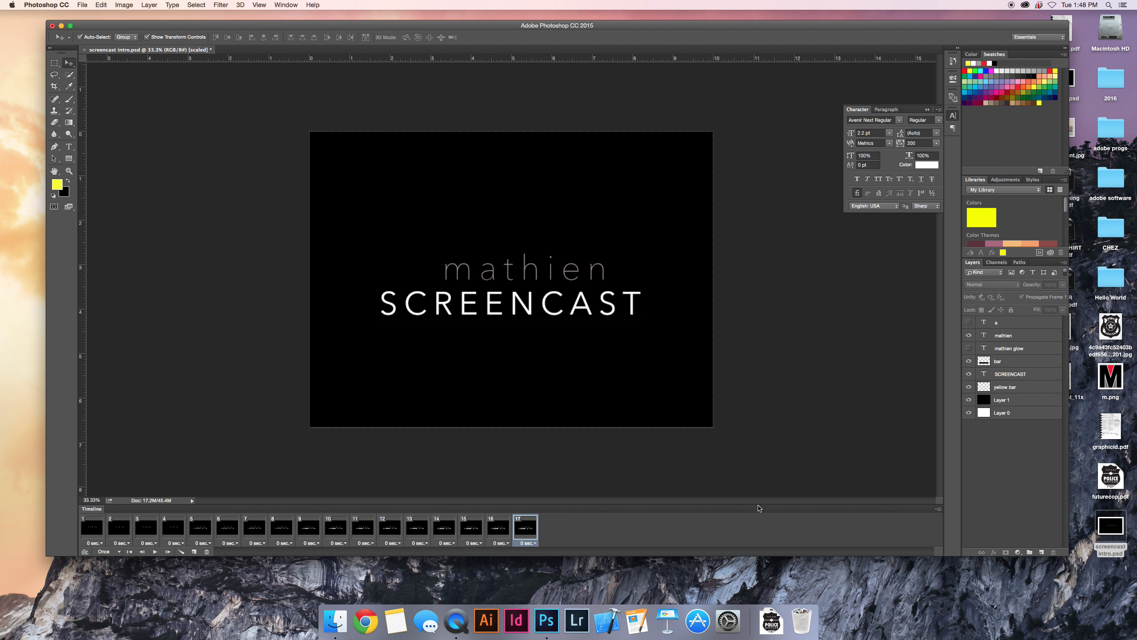
# Duplicate the last frame and move the bar layer horizontally to the right until it clears the yellow underline.
pyautogui.click(193, 552)
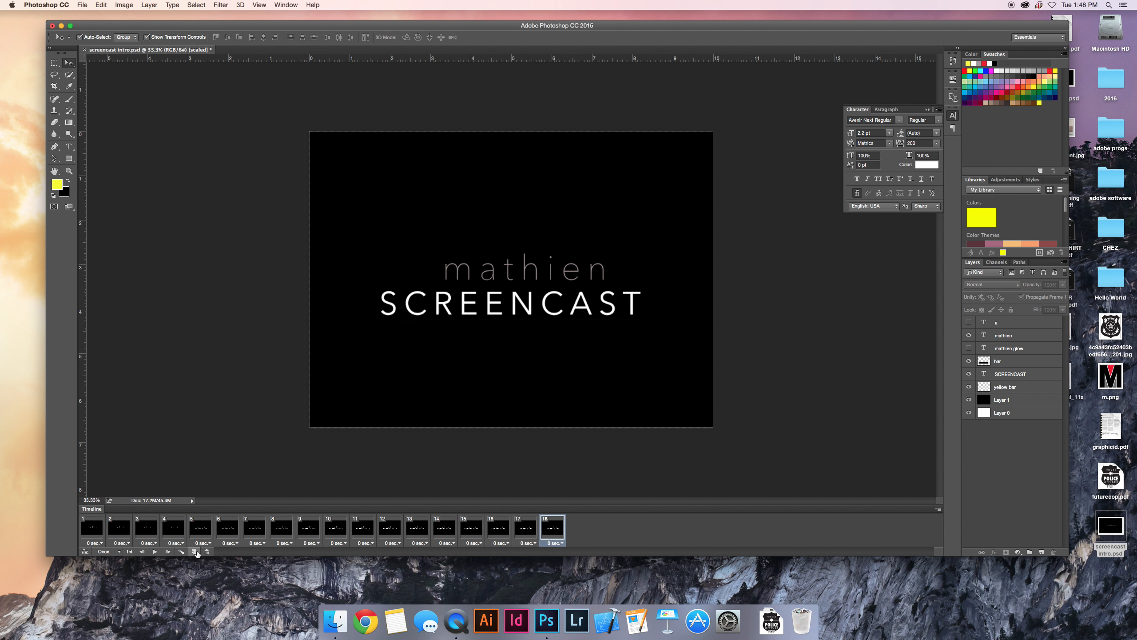
pyautogui.click(1011, 362)
pyautogui.moveTo(395, 343); pyautogui.dragTo(666, 342)
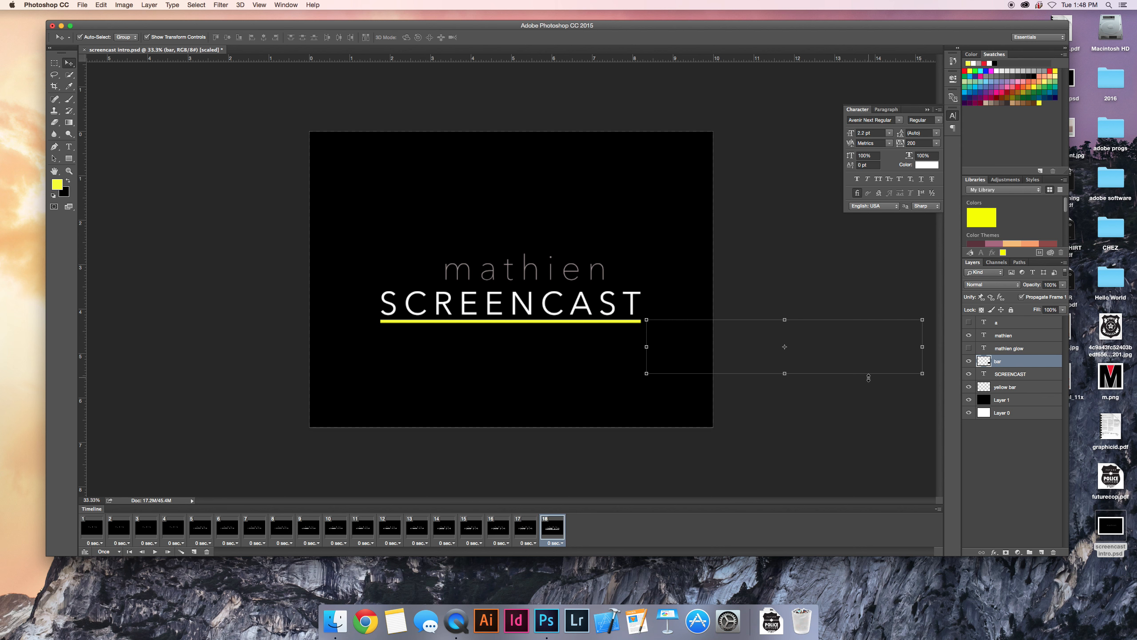
# Tween frames 17 and 18 with 10 added frames for all layers, and play the animation from the start.
pyautogui.keyDown('shift'); pyautogui.click(526, 533); pyautogui.keyUp('shift')
pyautogui.click(181, 551)
pyautogui.write('10')
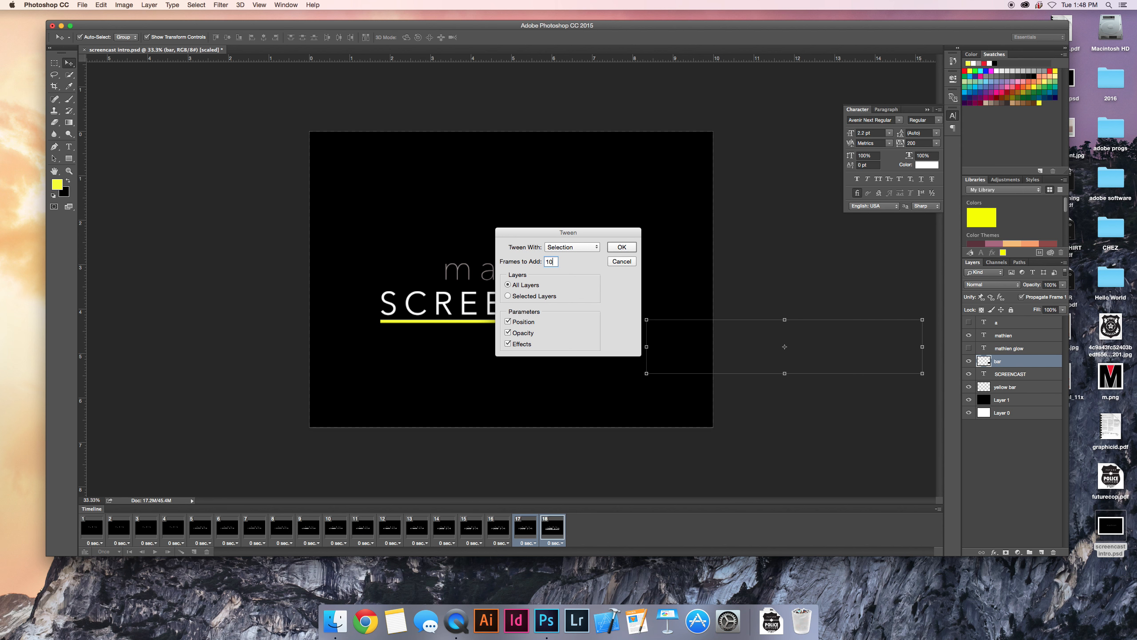
pyautogui.click(615, 250)
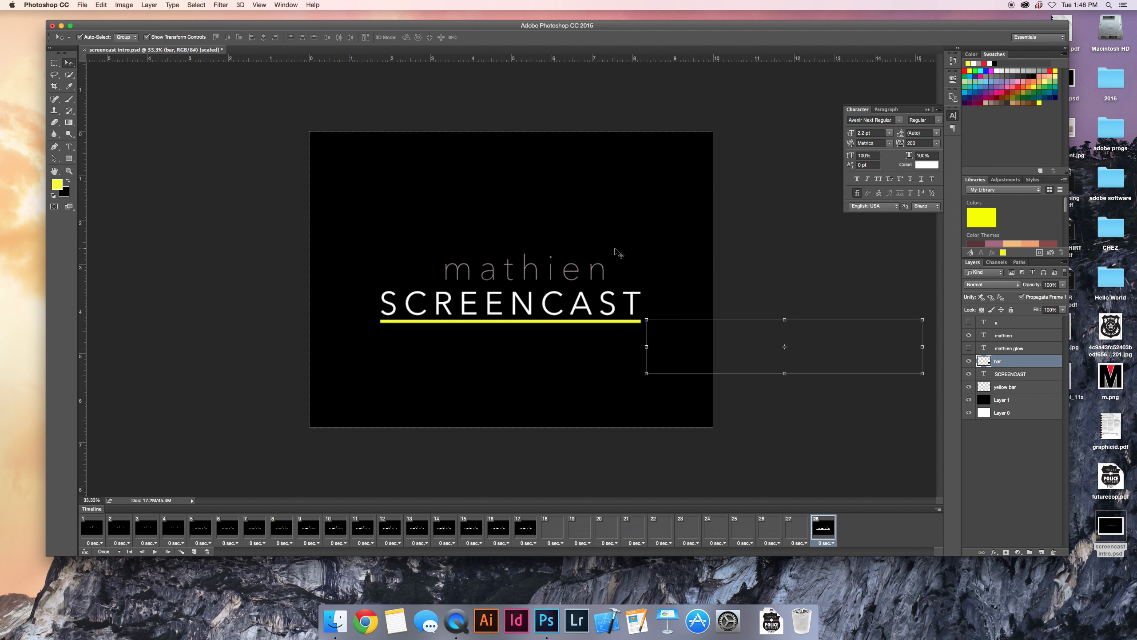
pyautogui.click(129, 551)
pyautogui.click(155, 551)
pyautogui.click(1020, 465)
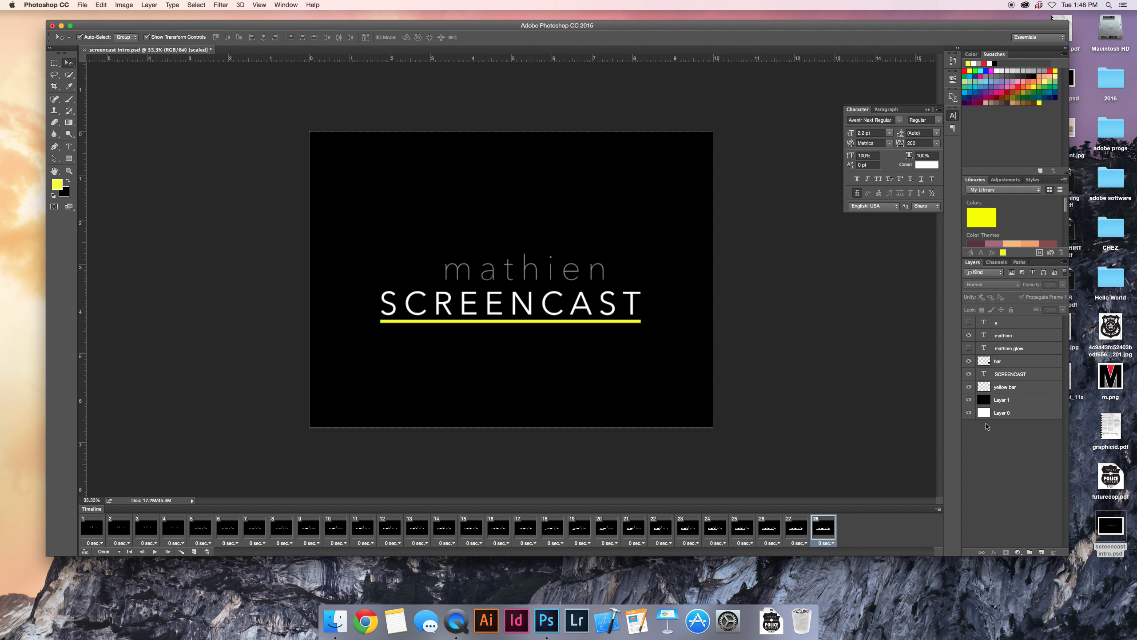
# Fade in the "a" text layer by showing it in a duplicate of the last frame and tweening frames 28 and 29 with 5 added frames.
pyautogui.click(195, 551)
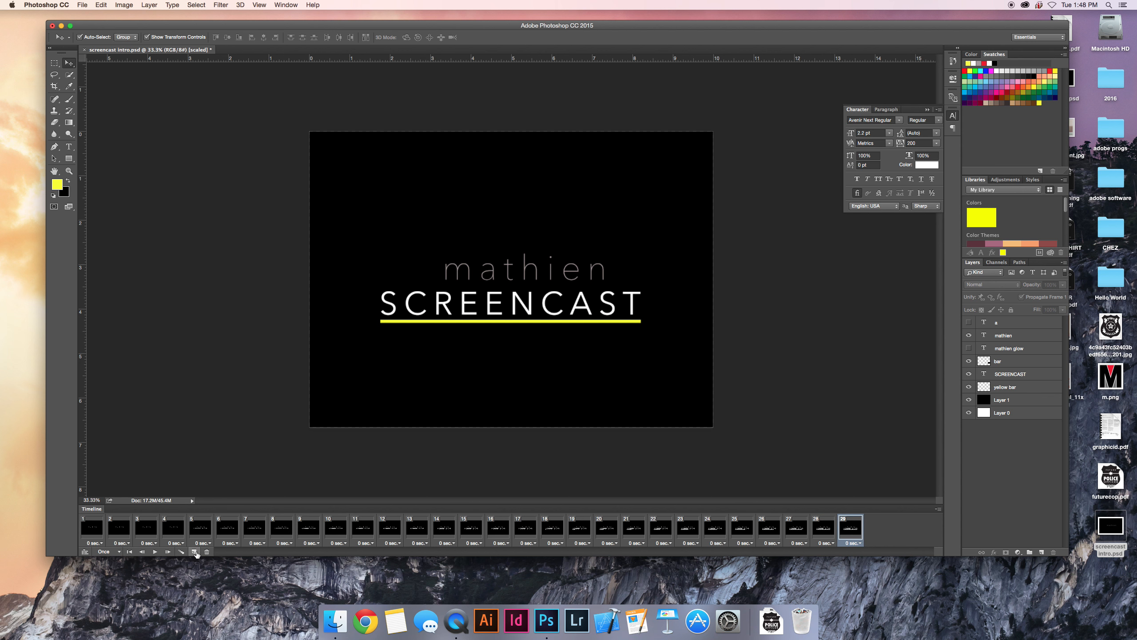
pyautogui.click(968, 323)
pyautogui.keyDown('shift'); pyautogui.click(821, 530); pyautogui.keyUp('shift')
pyautogui.click(181, 551)
pyautogui.write('5')
pyautogui.click(629, 250)
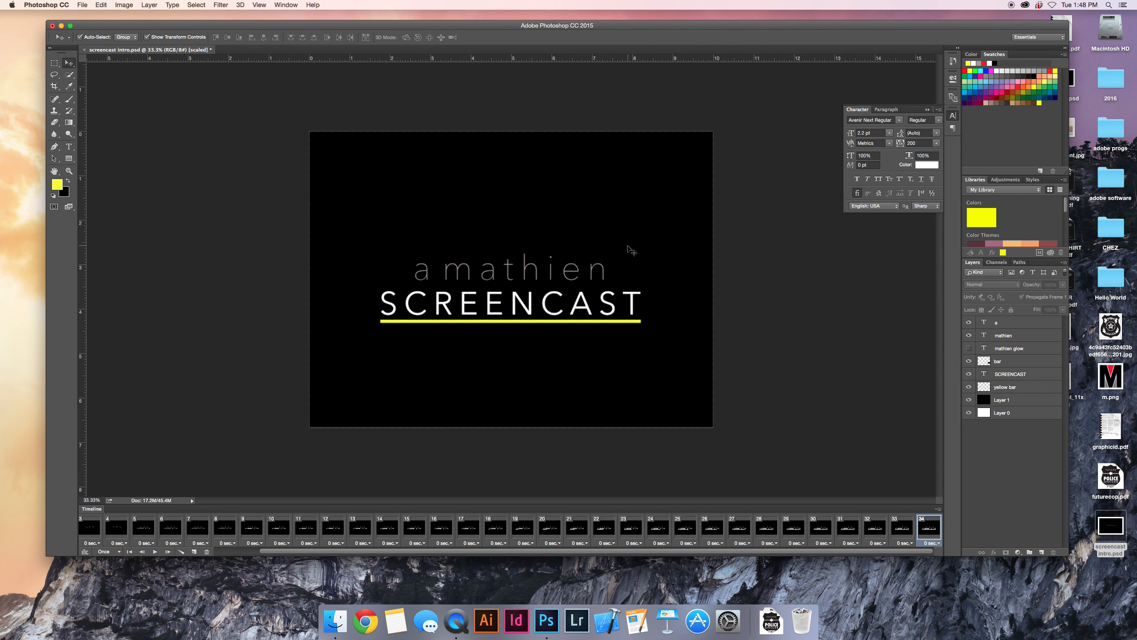
# Swap the plain name text for its glow version in the last frame, stacking the glow layer above the plain layer.
pyautogui.click(969, 349)
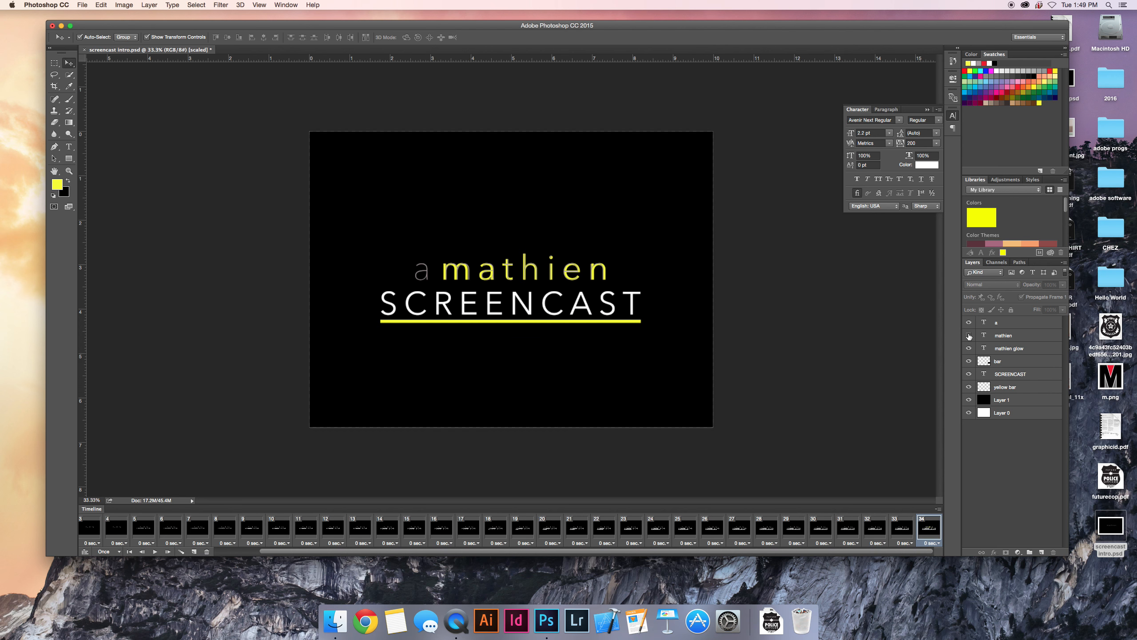
pyautogui.click(969, 336)
pyautogui.click(970, 337)
pyautogui.click(969, 336)
pyautogui.click(968, 337)
pyautogui.click(969, 336)
pyautogui.moveTo(1019, 348); pyautogui.dragTo(1015, 335)
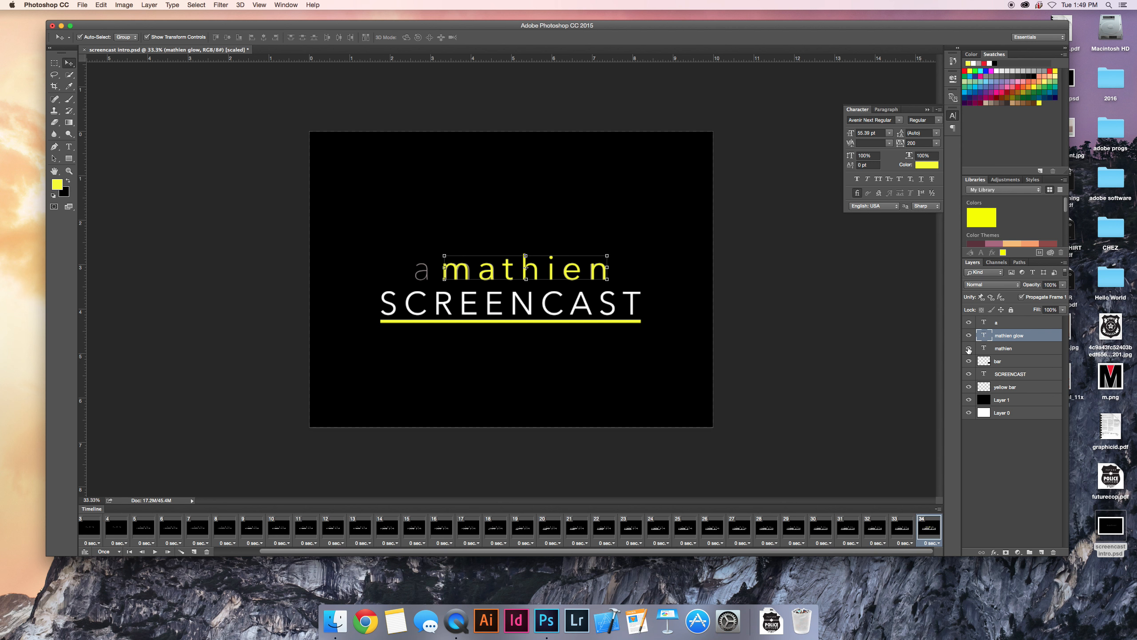
pyautogui.click(969, 349)
# Tween frames 33 and 34 with 30 added frames for all layers, including position, opacity and effects.
pyautogui.keyDown('shift'); pyautogui.click(903, 526); pyautogui.keyUp('shift')
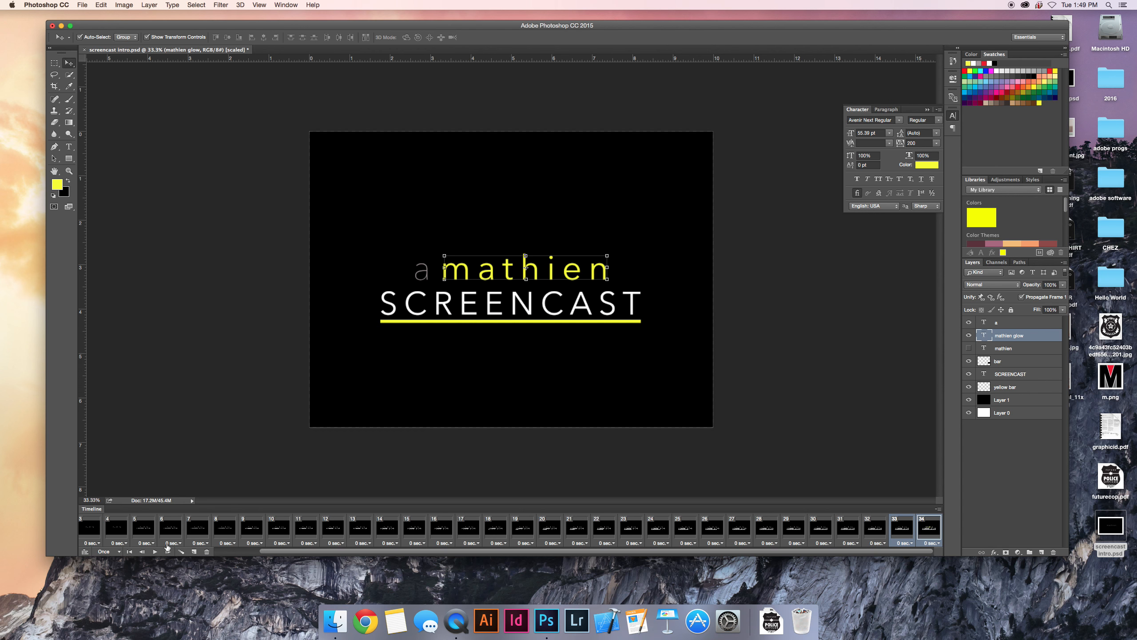
pyautogui.click(181, 551)
pyautogui.write('30')
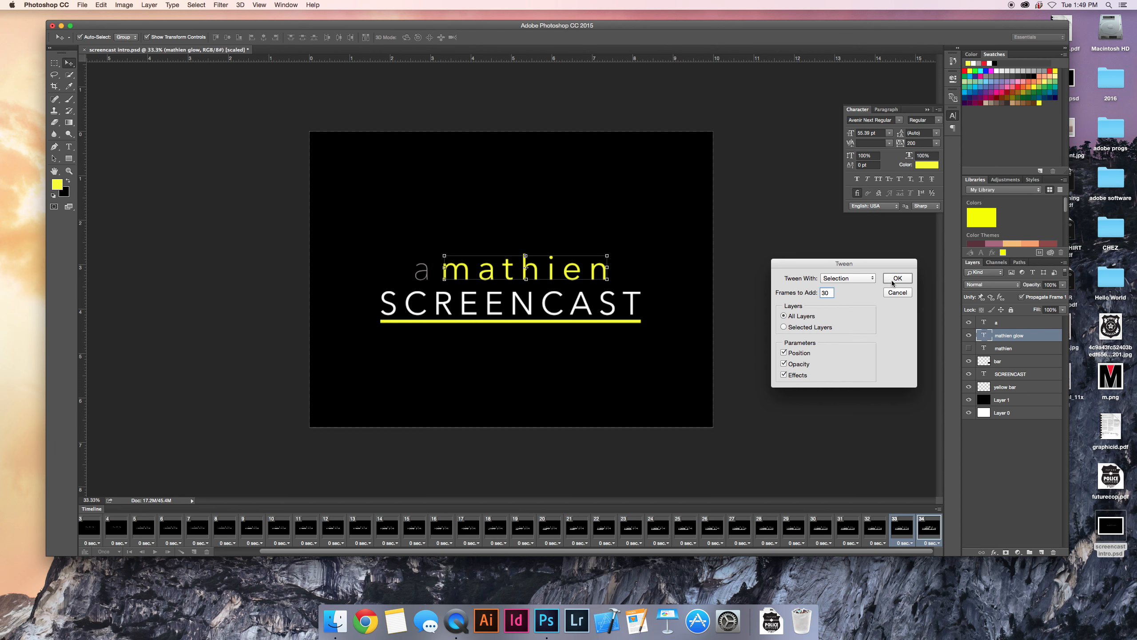
pyautogui.click(894, 280)
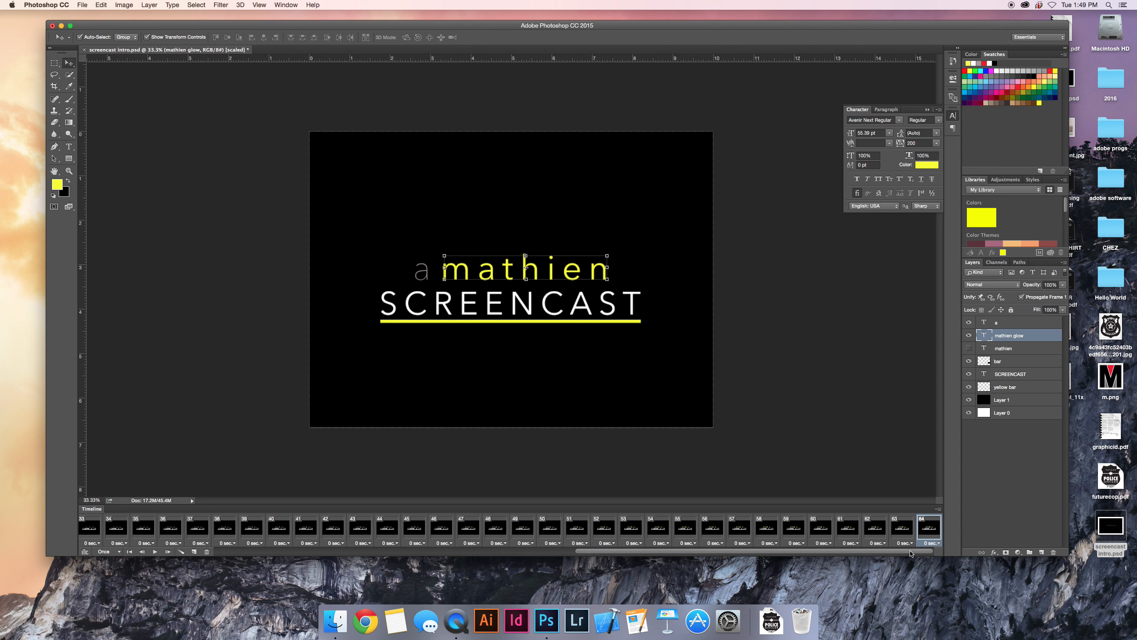
# Step backward through the tweened frames from 57 to 30 to examine how the glow text's opacity changes.
pyautogui.moveTo(910, 550); pyautogui.dragTo(901, 551)
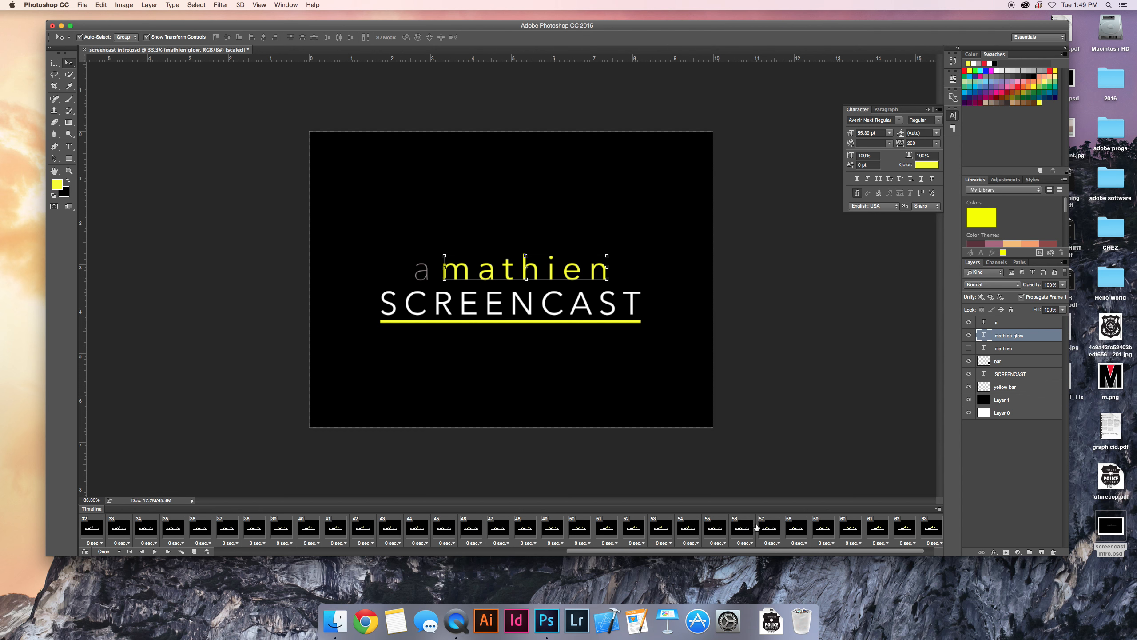
pyautogui.click(762, 529)
pyautogui.click(739, 529)
pyautogui.click(711, 529)
pyautogui.click(689, 529)
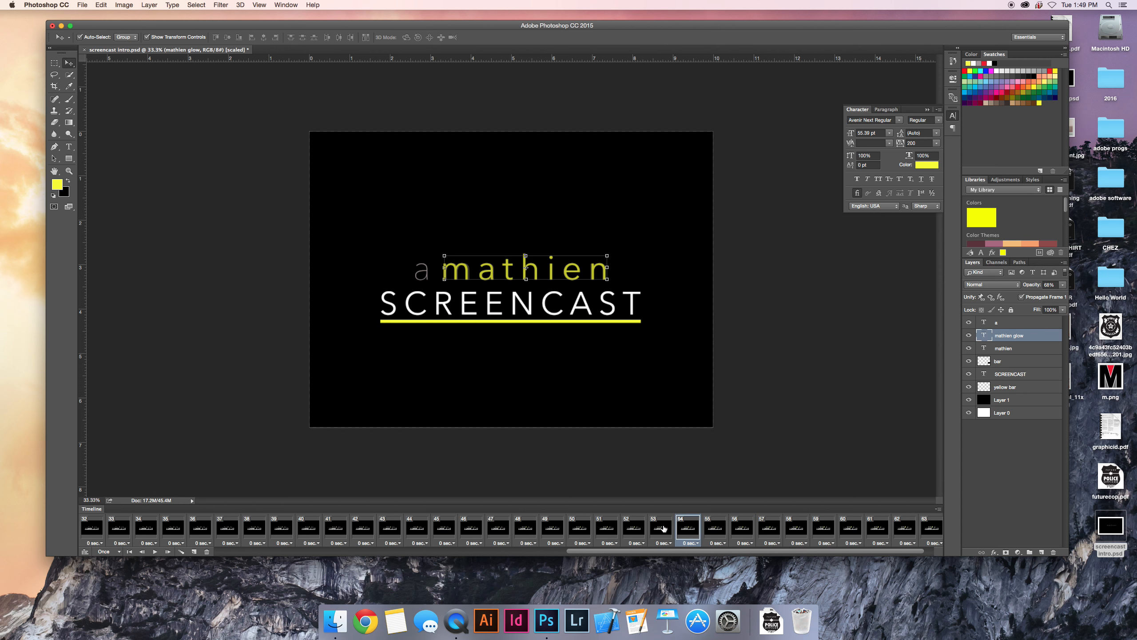
pyautogui.click(662, 529)
pyautogui.click(635, 529)
pyautogui.click(603, 529)
pyautogui.click(580, 529)
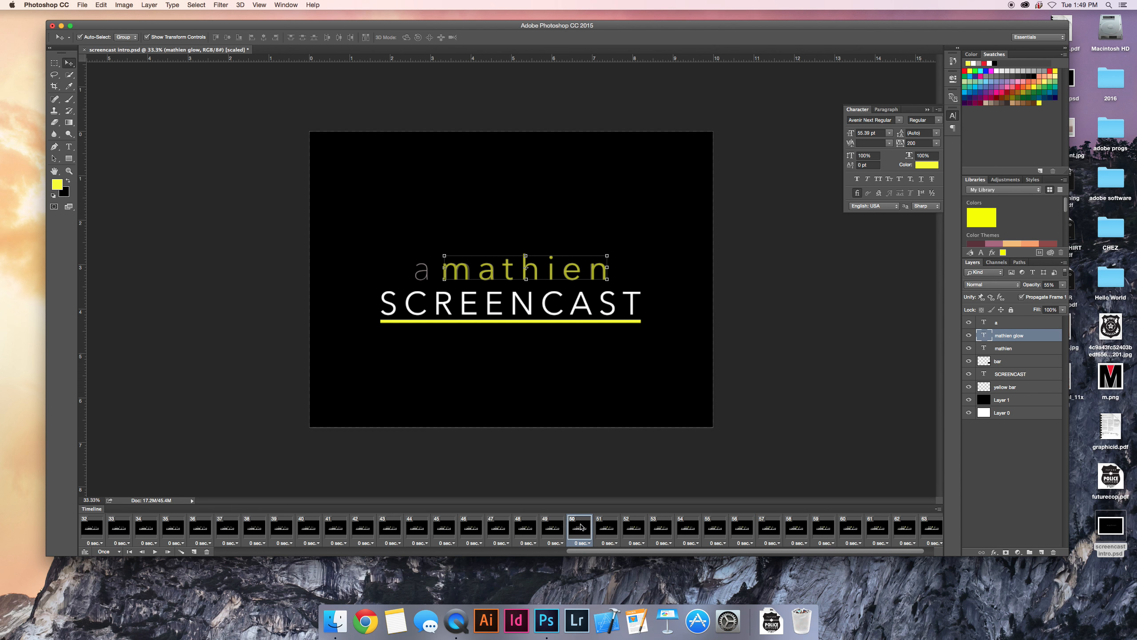
pyautogui.click(549, 529)
pyautogui.click(522, 529)
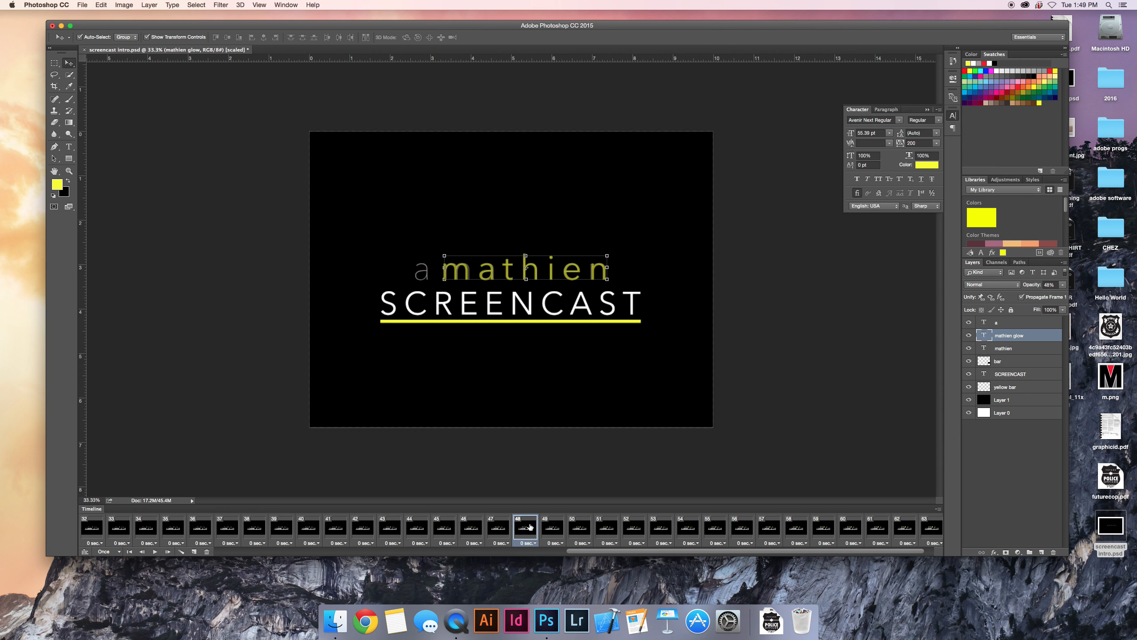
pyautogui.hscroll(-1, 532, 529)
pyautogui.click(526, 530)
pyautogui.click(501, 530)
pyautogui.click(479, 529)
pyautogui.hscroll(-4, 480, 529)
pyautogui.click(528, 529)
pyautogui.click(508, 530)
pyautogui.click(469, 529)
pyautogui.click(442, 532)
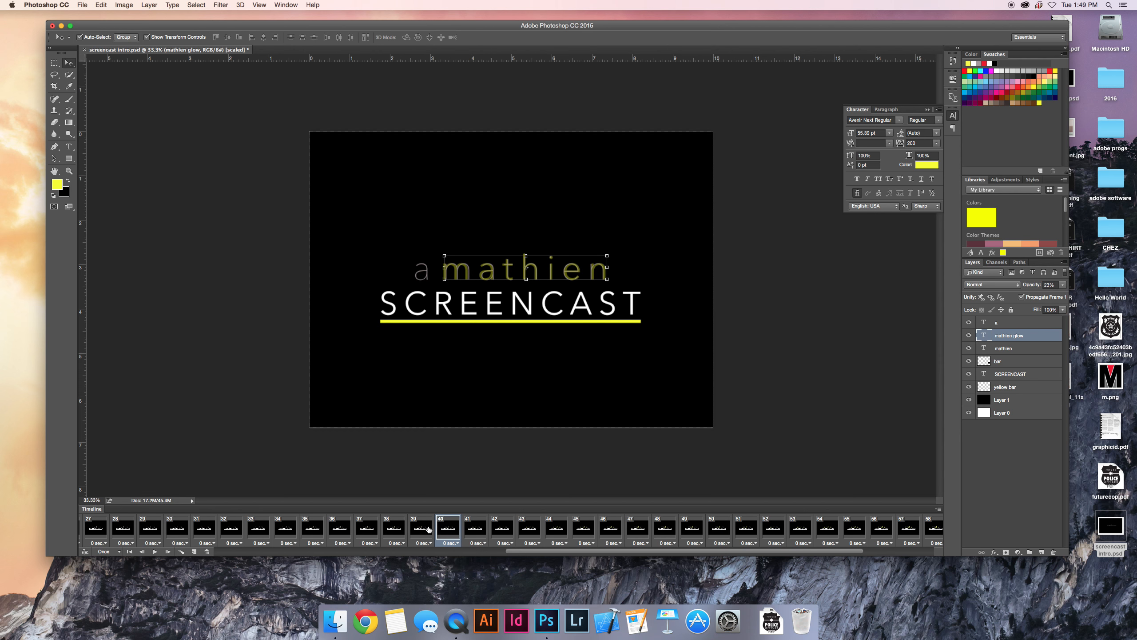
pyautogui.hscroll(-9, 428, 529)
pyautogui.click(428, 529)
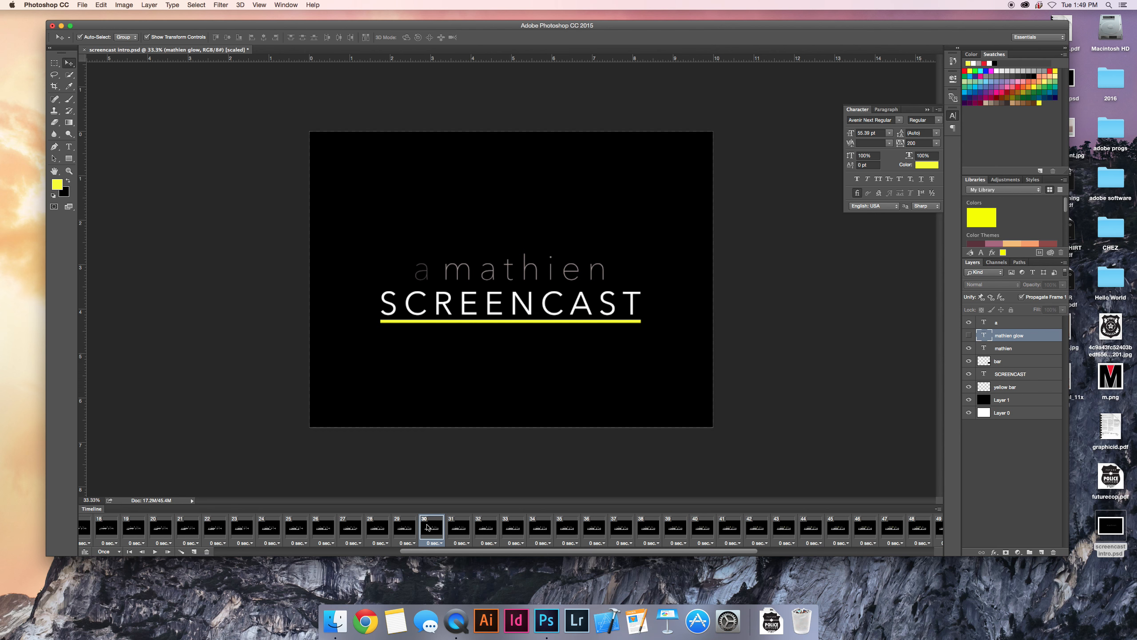
# Compare frames 30 to 35 around the start of the glow, and hide the black background Layer 1 in frame 35.
pyautogui.click(460, 531)
pyautogui.click(432, 532)
pyautogui.click(455, 533)
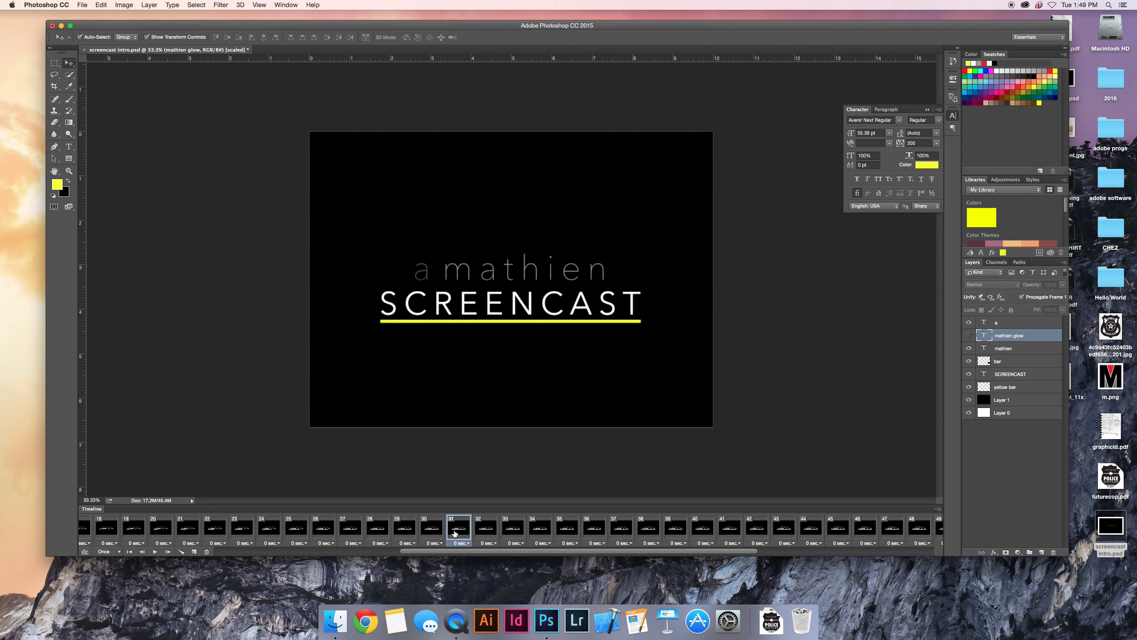
pyautogui.click(486, 533)
pyautogui.click(515, 533)
pyautogui.click(537, 535)
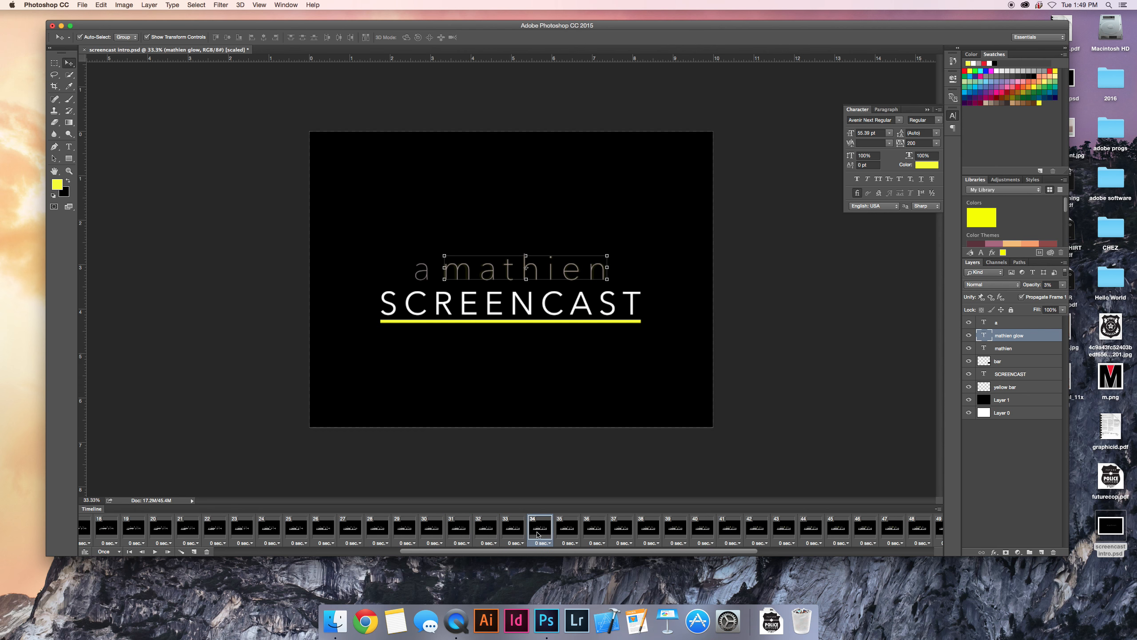
pyautogui.click(568, 534)
pyautogui.click(546, 537)
pyautogui.click(520, 535)
pyautogui.click(534, 536)
pyautogui.click(562, 533)
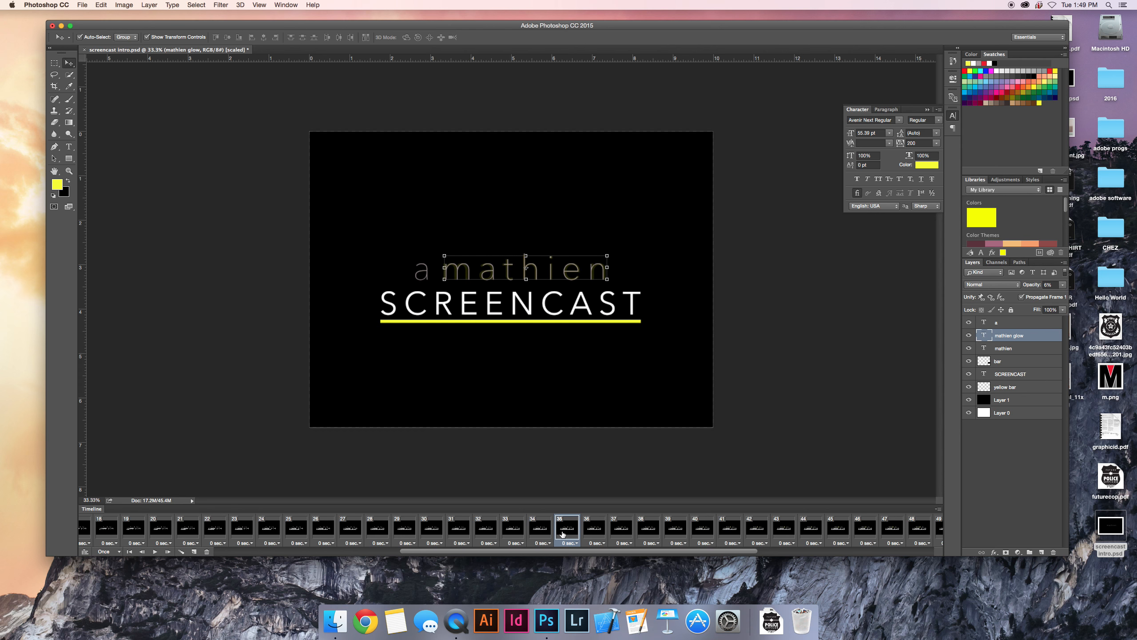
pyautogui.click(969, 399)
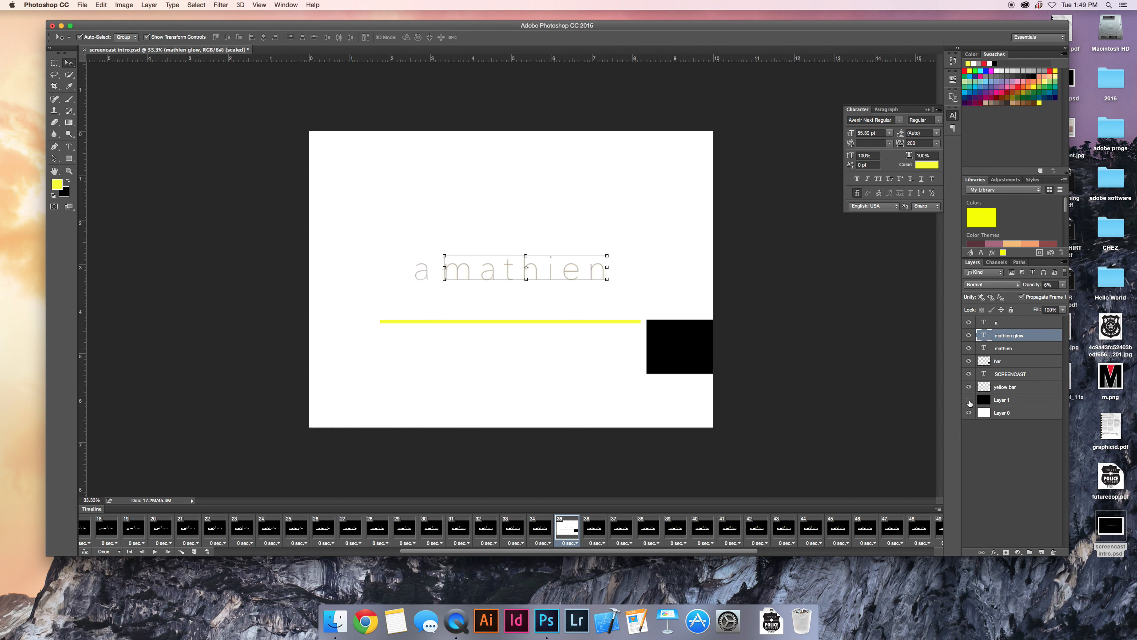
pyautogui.click(997, 464)
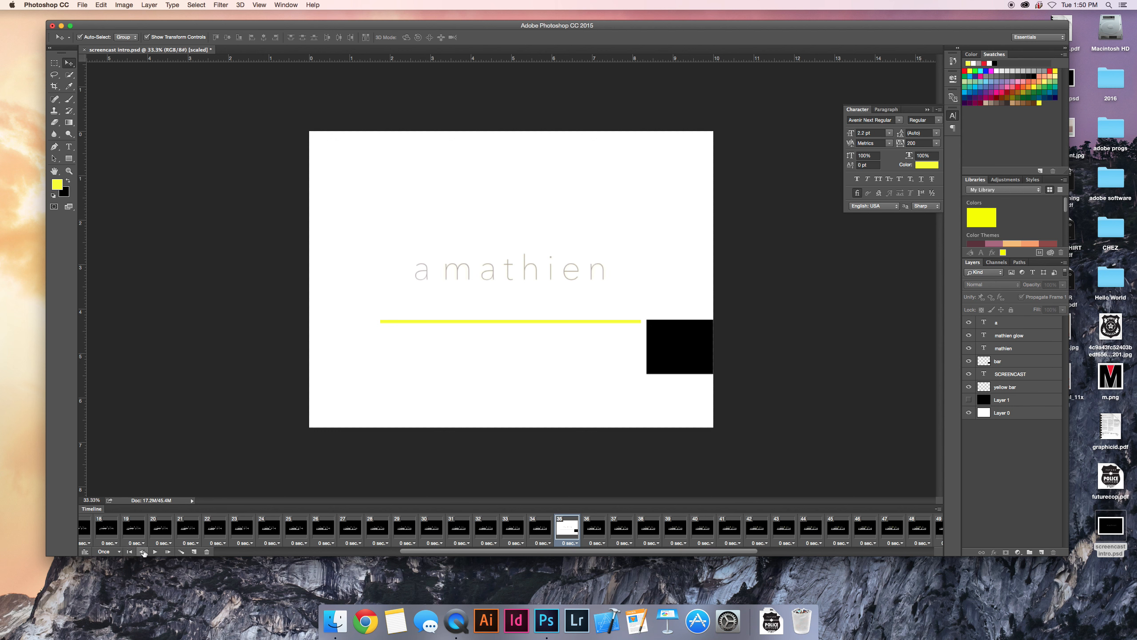
# Set the animation's looping to 3 times and play it from the first frame.
pyautogui.click(129, 552)
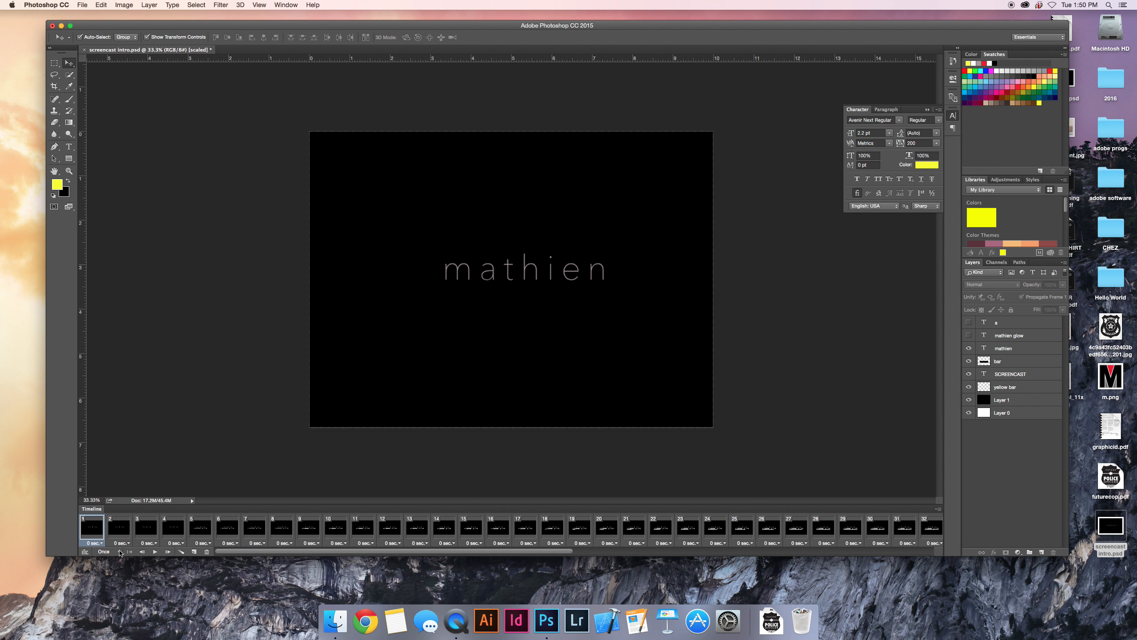
pyautogui.click(120, 552)
pyautogui.click(107, 561)
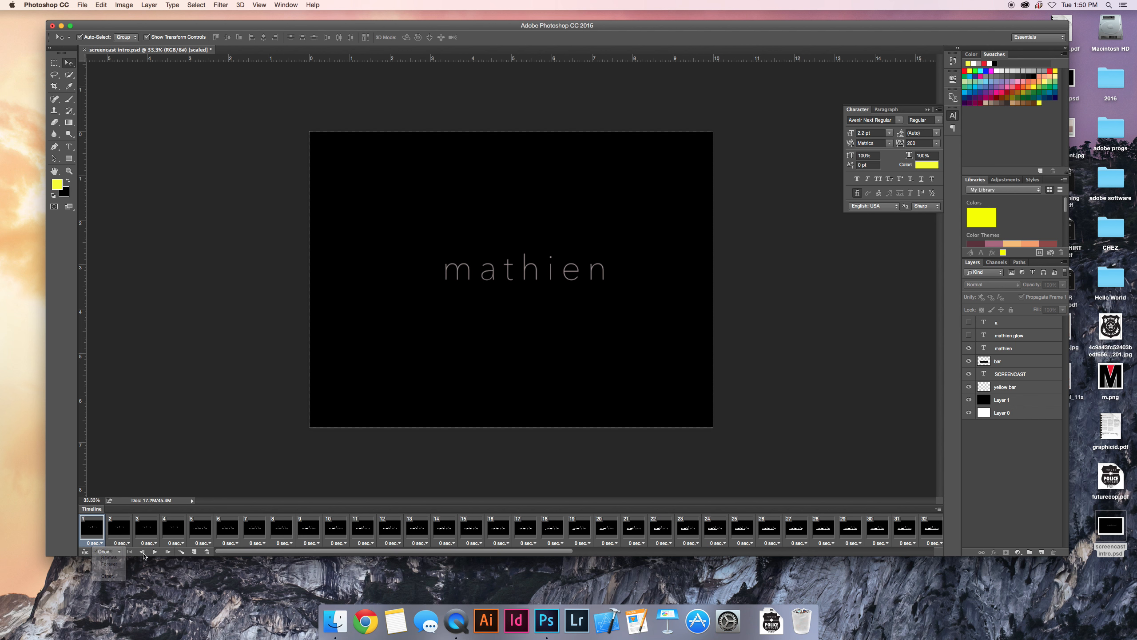
pyautogui.click(154, 551)
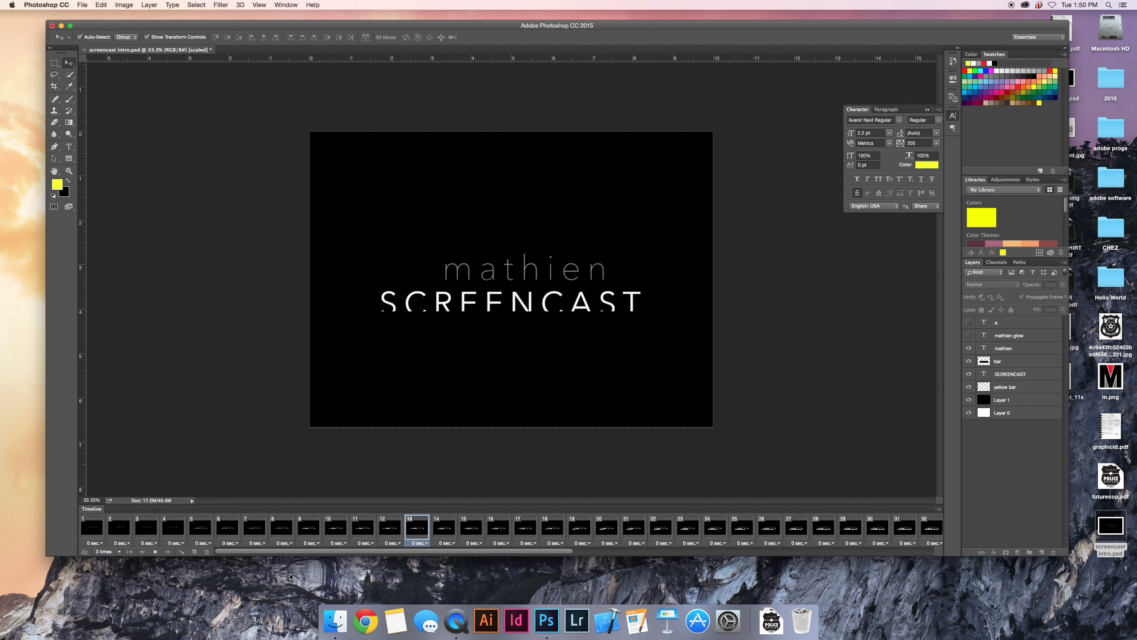